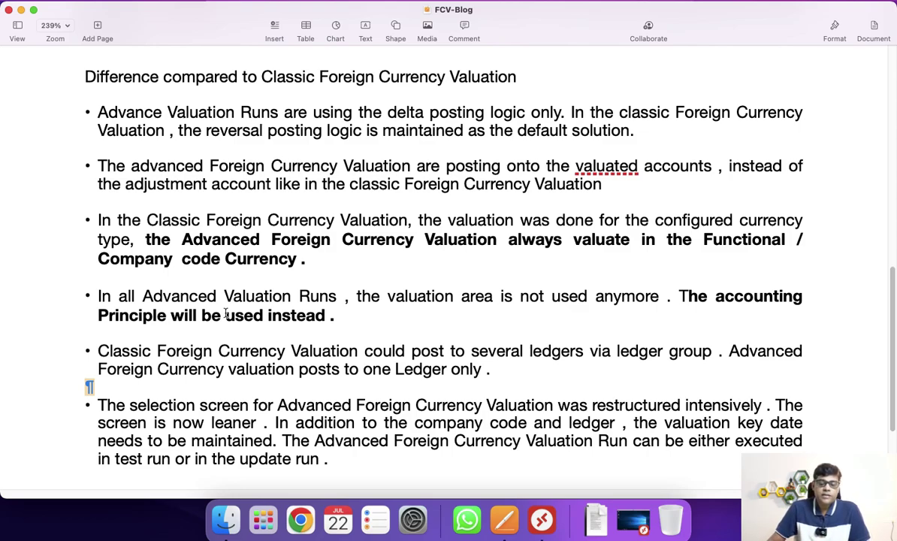
Highlight the first bullet on delta posting logic in the comparison with Classic Foreign Currency Valuation
{"action": "left_click_drag", "start_coordinate": [98, 113], "coordinate": [719, 141]}
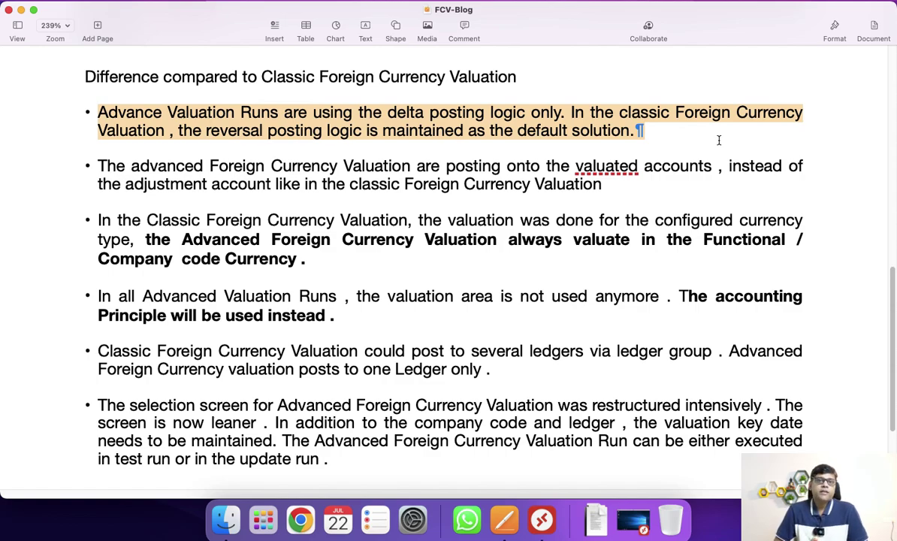
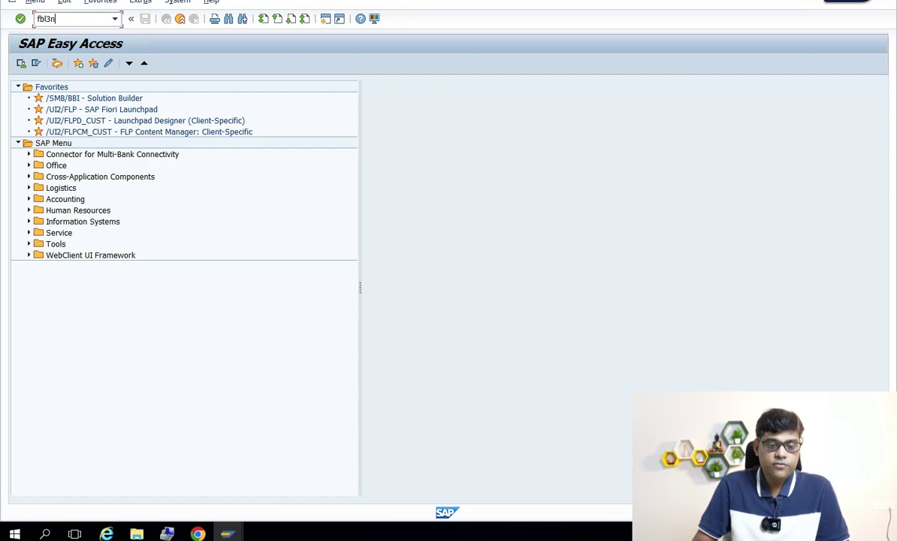
Switch to SAP and run FBL3N to display all line items of G/L account 3012 in company code AADI
{"action": "key", "text": "Return"}
{"action": "type", "text": "AADI"}
{"action": "left_click", "coordinate": [226, 101]}
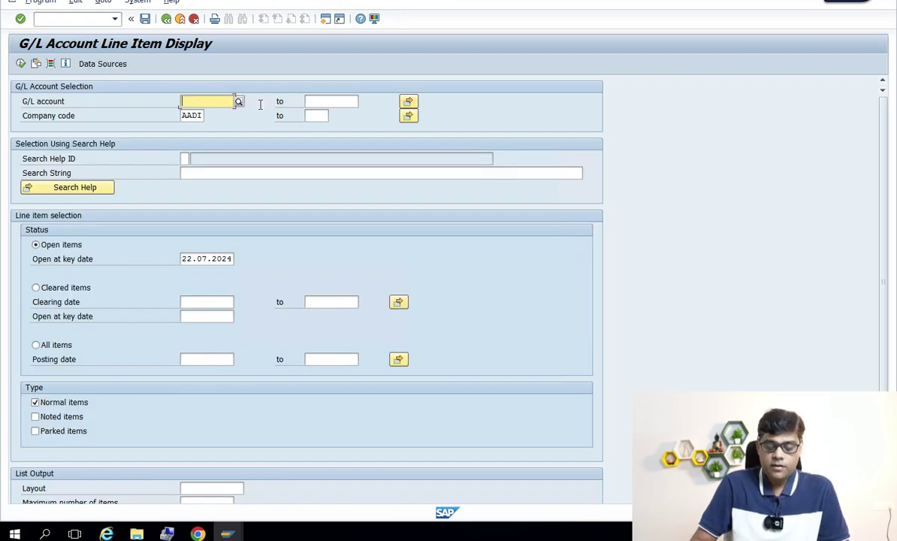
{"action": "type", "text": "3012"}
{"action": "key", "text": "Return"}
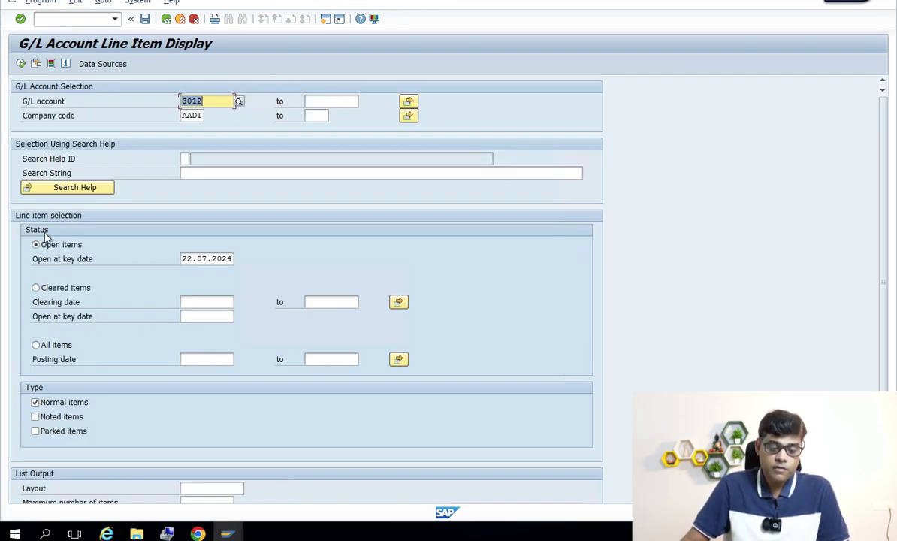
{"action": "left_click", "coordinate": [54, 344]}
{"action": "left_click", "coordinate": [21, 64]}
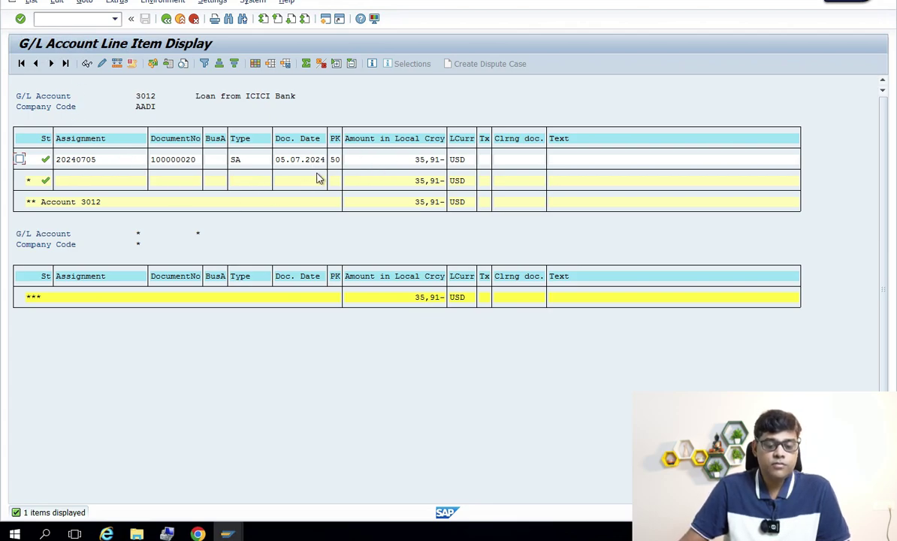
In a new session, run FBL1N to display the open line items of a supplier chosen from company code AADI
{"action": "left_click", "coordinate": [325, 21]}
{"action": "type", "text": "f"}
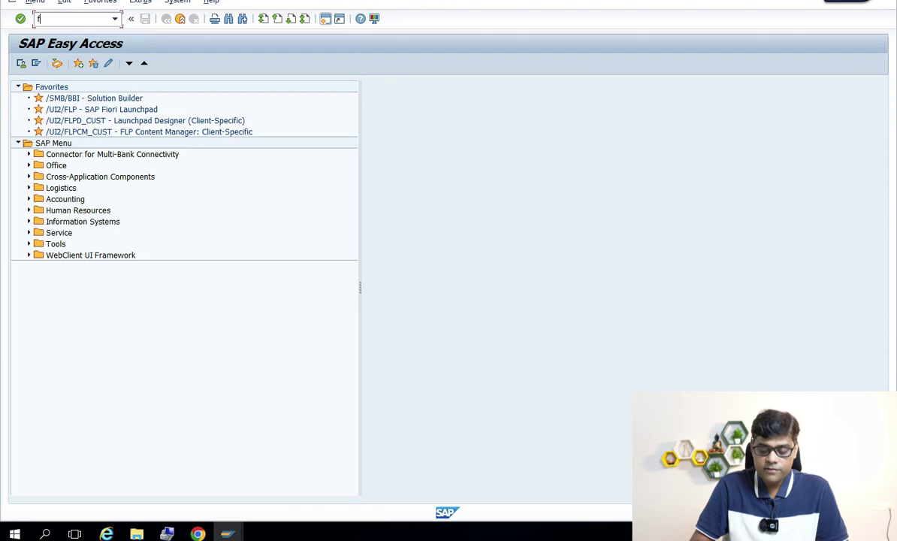
{"action": "type", "text": "bl1n"}
{"action": "key", "text": "Return"}
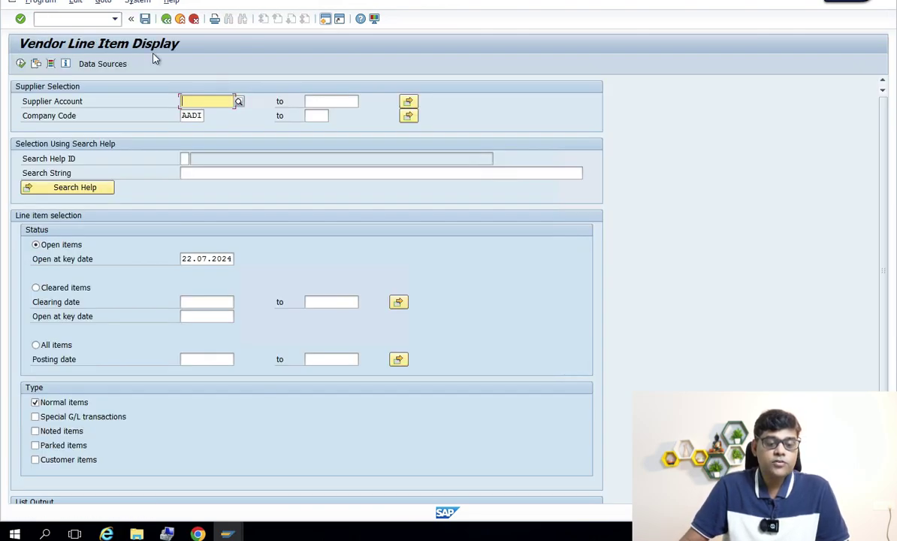
{"action": "left_click", "coordinate": [239, 103]}
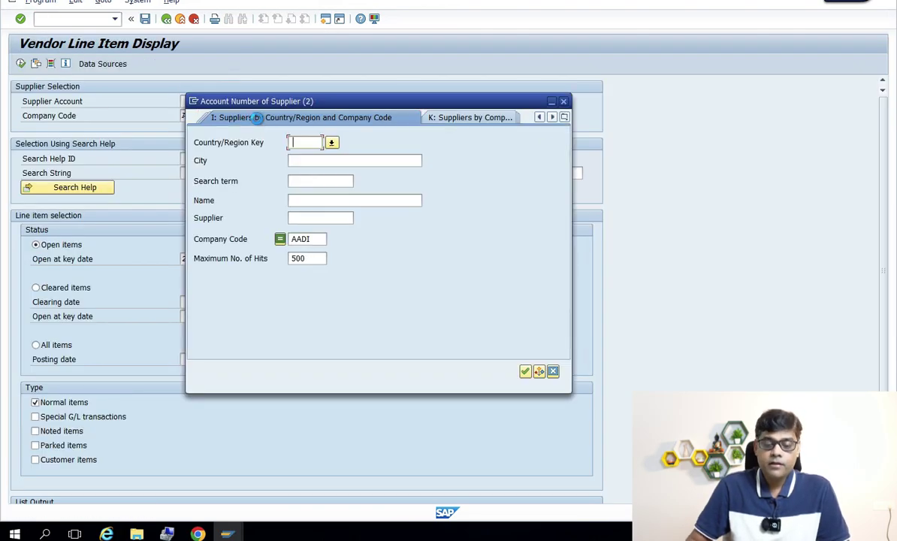
{"action": "key", "text": "Return"}
{"action": "double_click", "coordinate": [201, 114]}
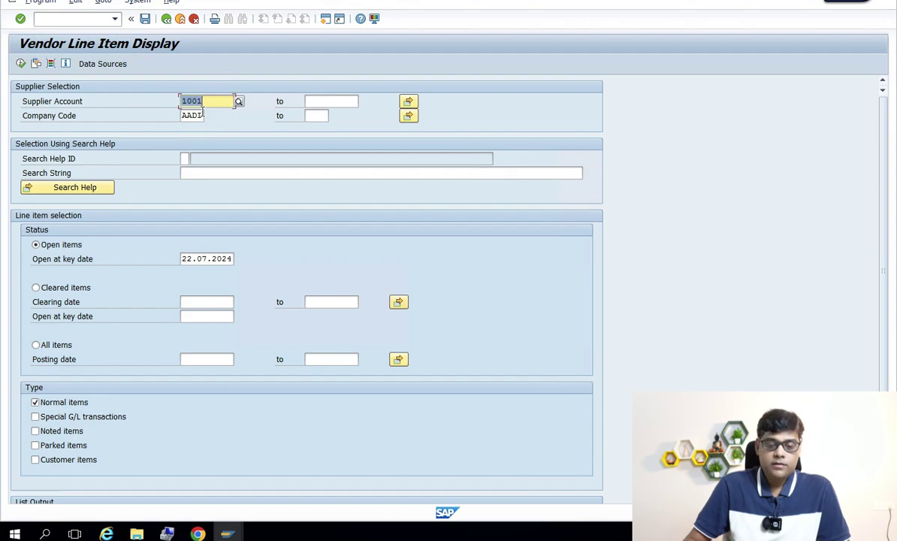
{"action": "left_click", "coordinate": [21, 64]}
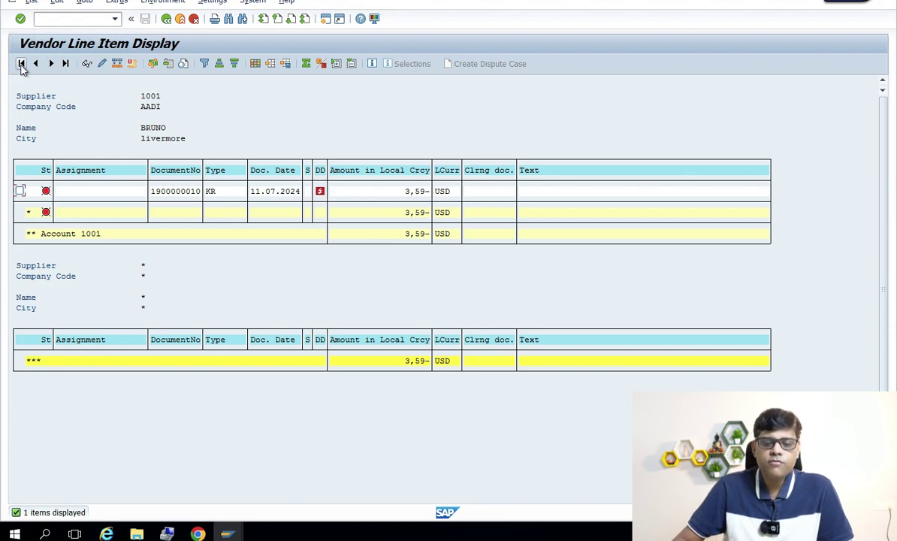
In a new session, expand Accounting, Financial Accounting and General Ledger down to the Periodic Processing folder
{"action": "left_click", "coordinate": [325, 19]}
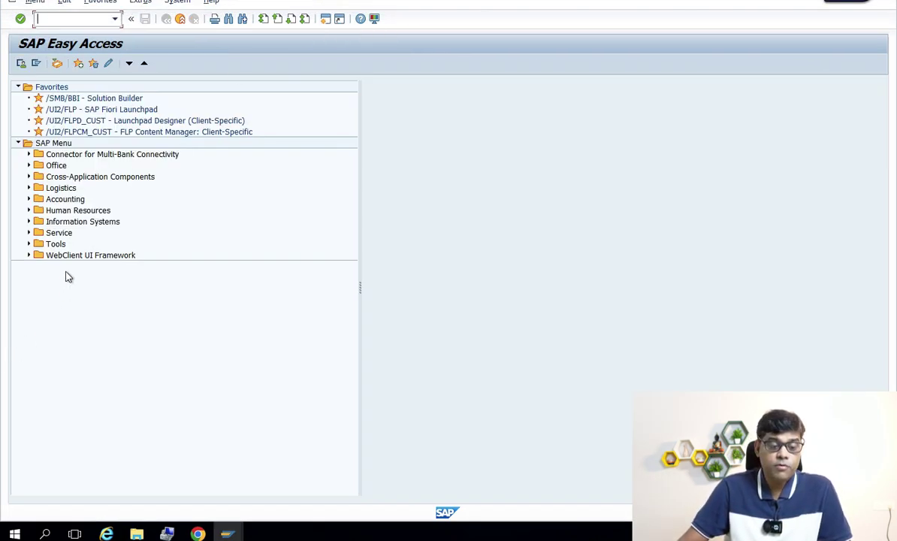
{"action": "left_click", "coordinate": [28, 200]}
{"action": "left_click", "coordinate": [39, 211]}
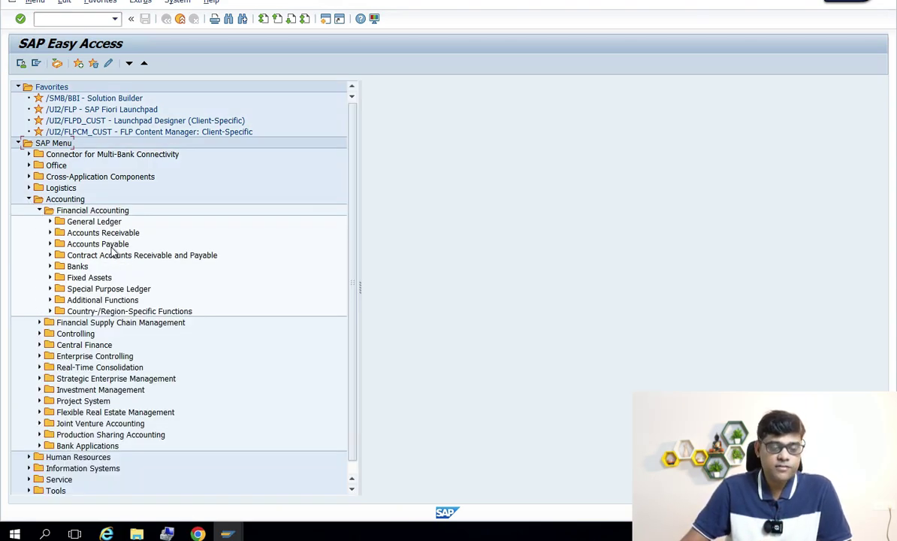
{"action": "left_click", "coordinate": [50, 233]}
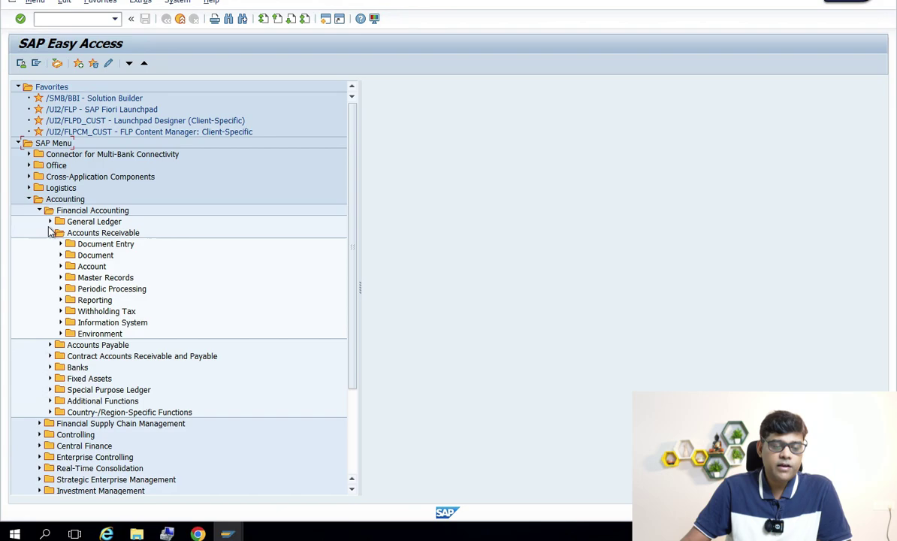
{"action": "left_click", "coordinate": [49, 222]}
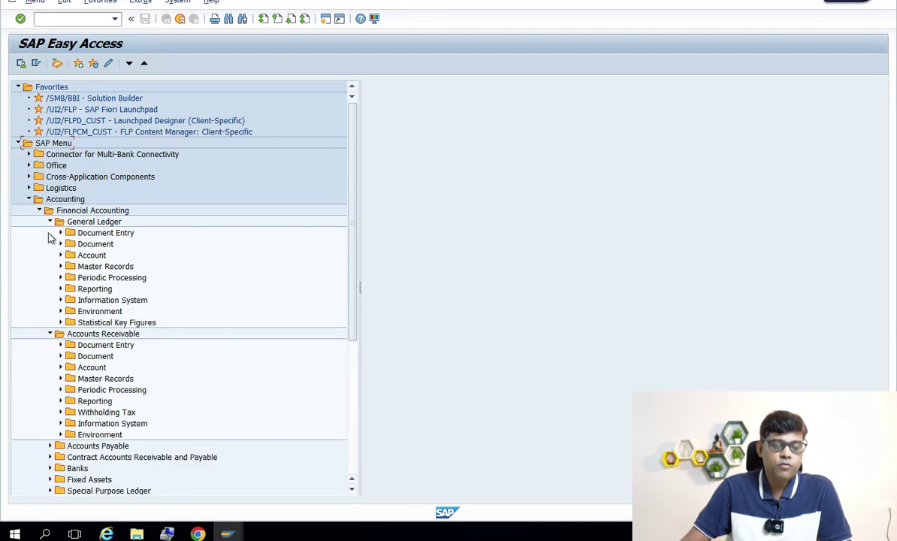
{"action": "left_click", "coordinate": [109, 299]}
{"action": "left_click", "coordinate": [62, 278]}
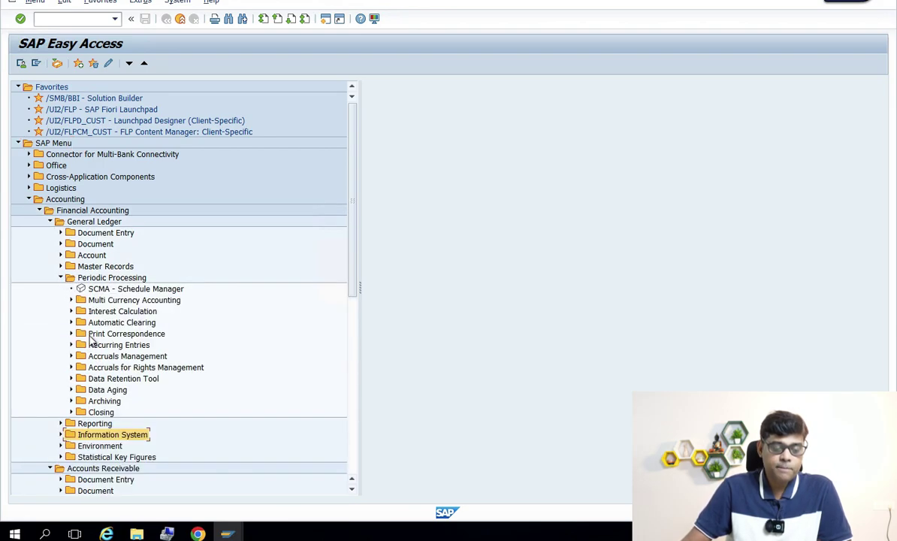
Expand Closing and Valuate under Periodic Processing and start FAGL_FCV - Foreign Currency Valuation
{"action": "left_click", "coordinate": [71, 412]}
{"action": "scroll", "coordinate": [72, 384], "scroll_direction": "down", "scroll_amount": 1}
{"action": "left_click", "coordinate": [82, 379]}
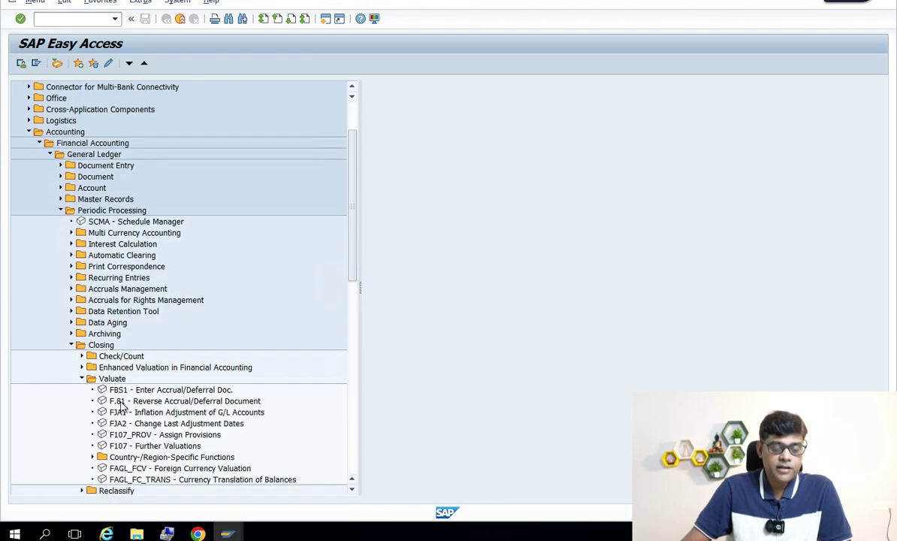
{"action": "scroll", "coordinate": [146, 387], "scroll_direction": "down", "scroll_amount": 2}
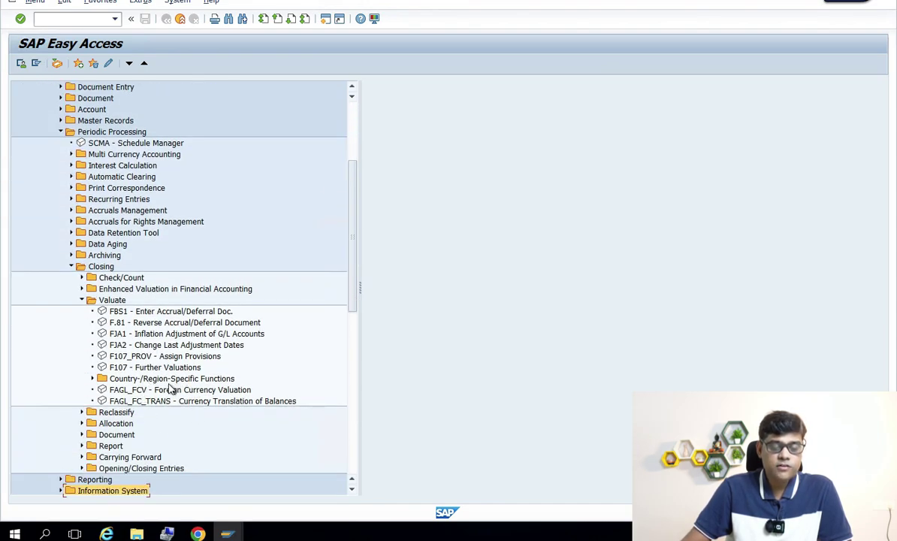
{"action": "left_click", "coordinate": [169, 379]}
{"action": "left_click", "coordinate": [149, 392]}
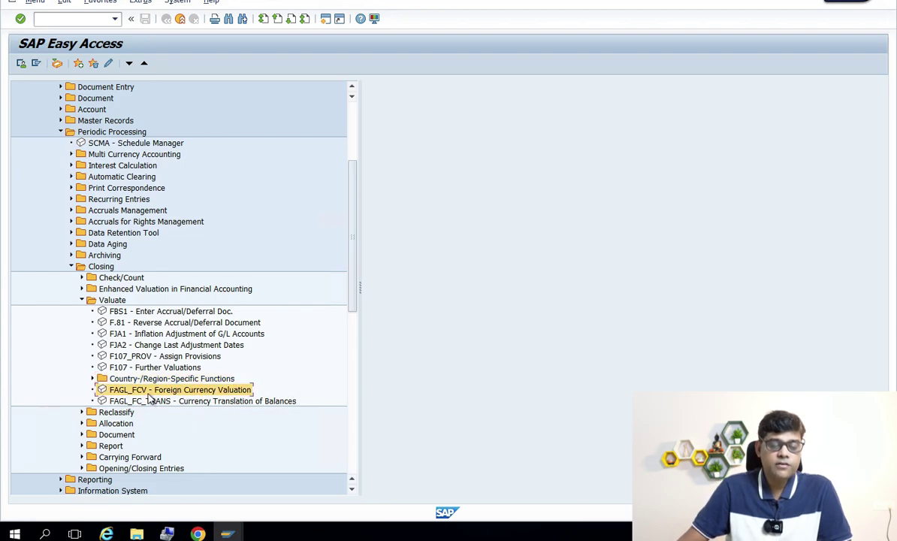
{"action": "double_click", "coordinate": [149, 394]}
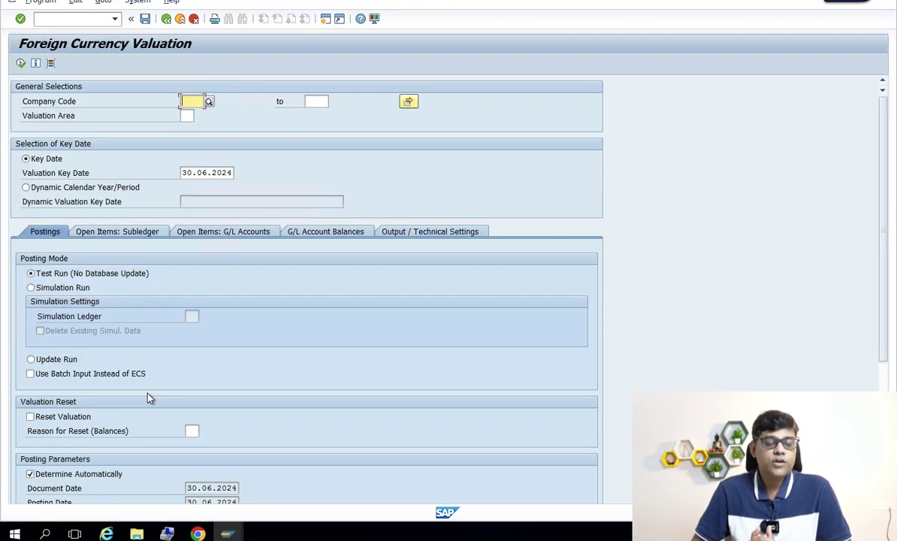
Set company code AADI, valuation area KP and valuation key date 31.07.2024 for the foreign currency valuation
{"action": "type", "text": "aad"}
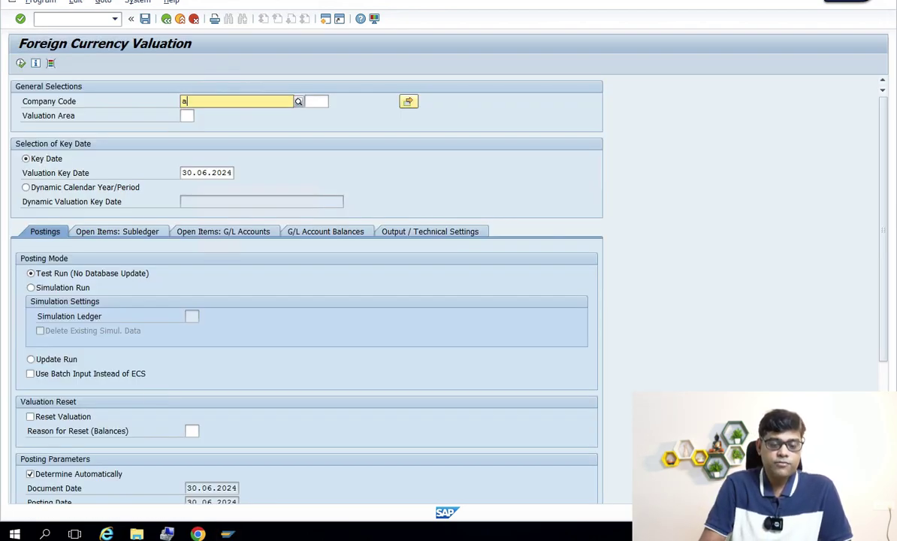
{"action": "left_click", "coordinate": [193, 130]}
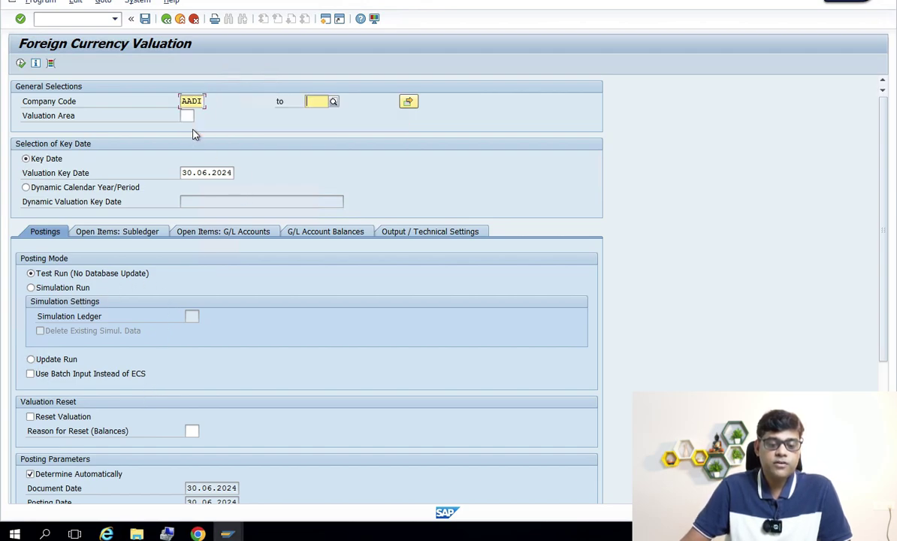
{"action": "left_click", "coordinate": [188, 116]}
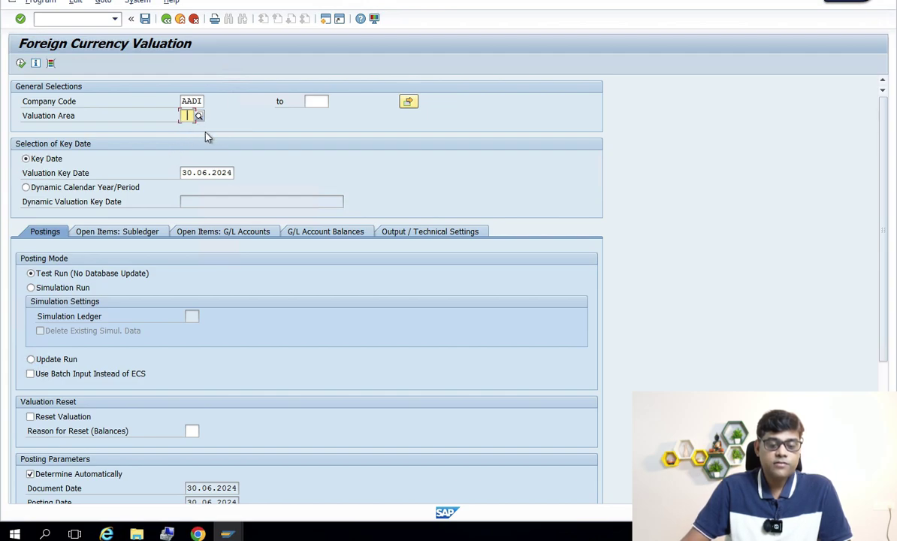
{"action": "type", "text": "KP"}
{"action": "left_click_drag", "start_coordinate": [179, 173], "coordinate": [236, 173]}
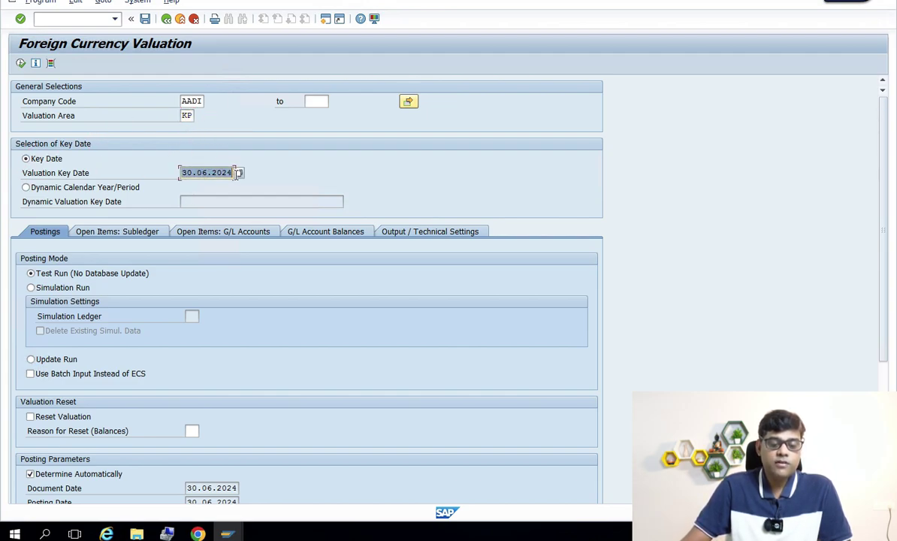
{"action": "left_click", "coordinate": [238, 174]}
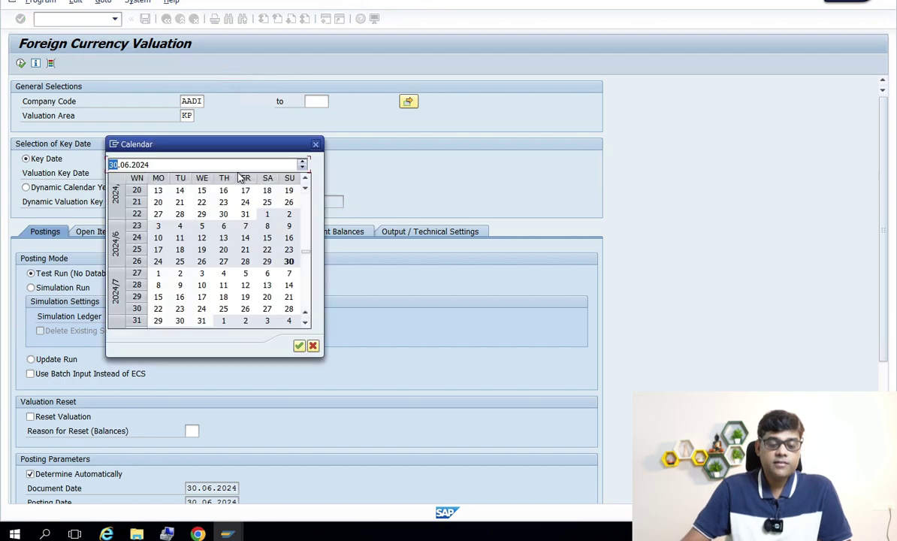
{"action": "double_click", "coordinate": [201, 321]}
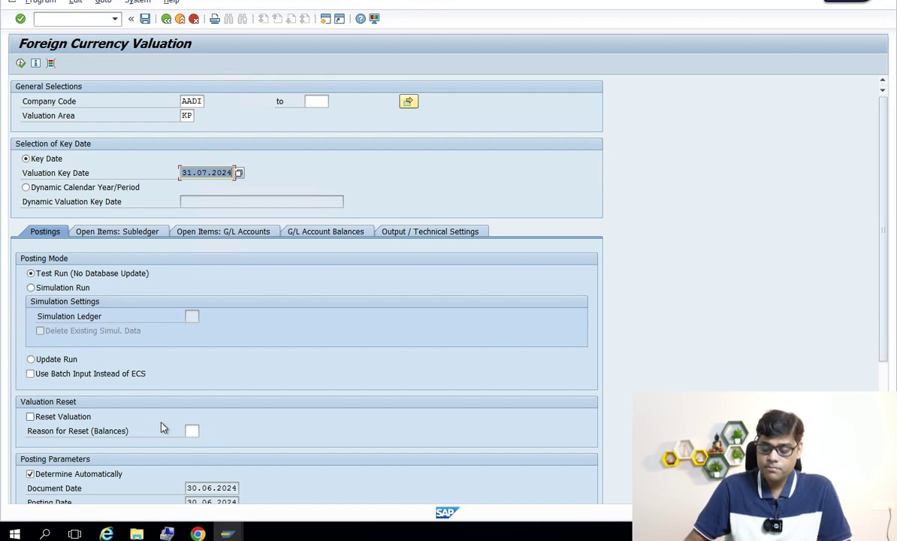
{"action": "key", "text": "Return"}
Enable Valuate G/L Accounts for open items and Valuate G/L Acct Balances for account balances
{"action": "left_click", "coordinate": [226, 231]}
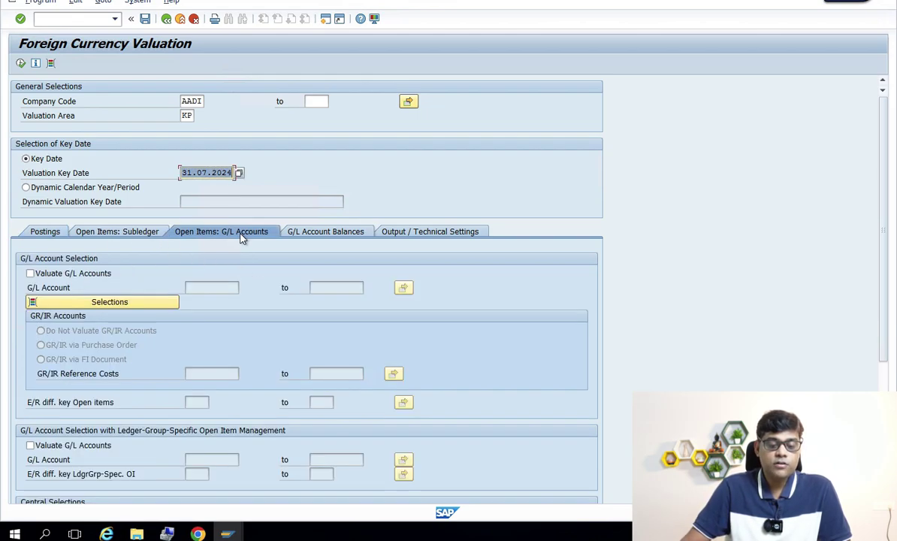
{"action": "left_click", "coordinate": [63, 274]}
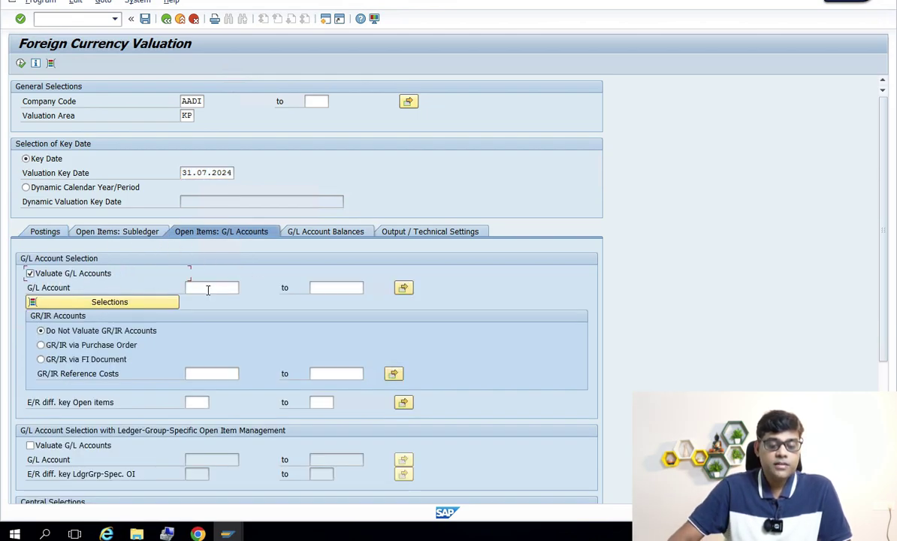
{"action": "left_click", "coordinate": [335, 234]}
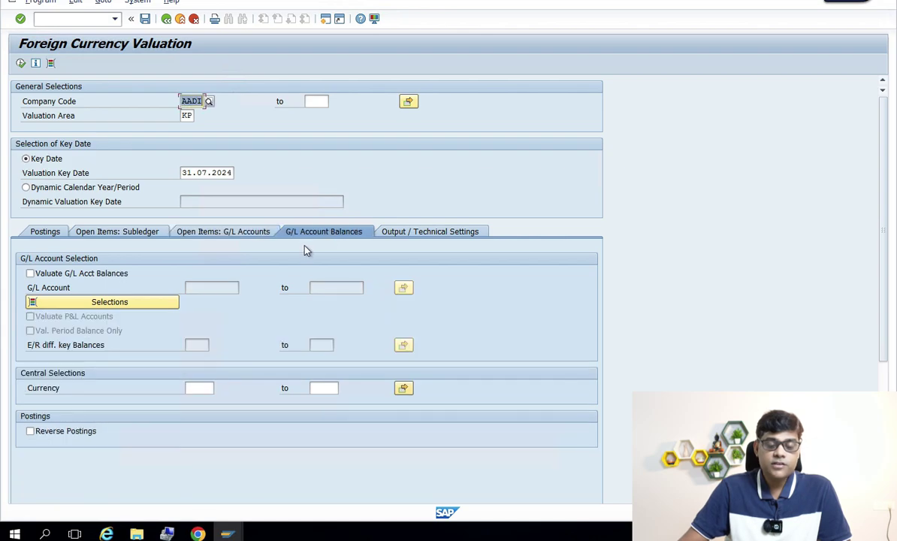
{"action": "left_click", "coordinate": [75, 274]}
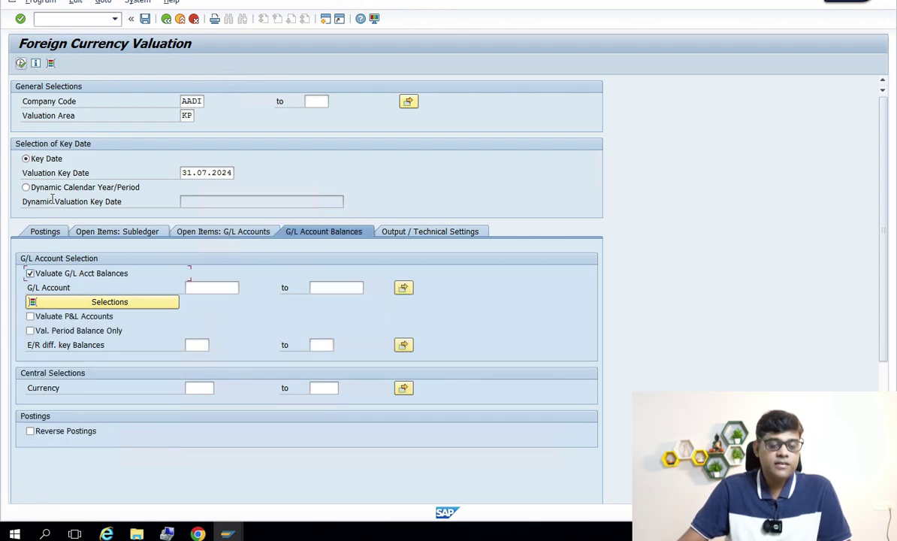
Execute the foreign currency valuation as a test run, review its message log and return to the selection screen
{"action": "left_click", "coordinate": [45, 233]}
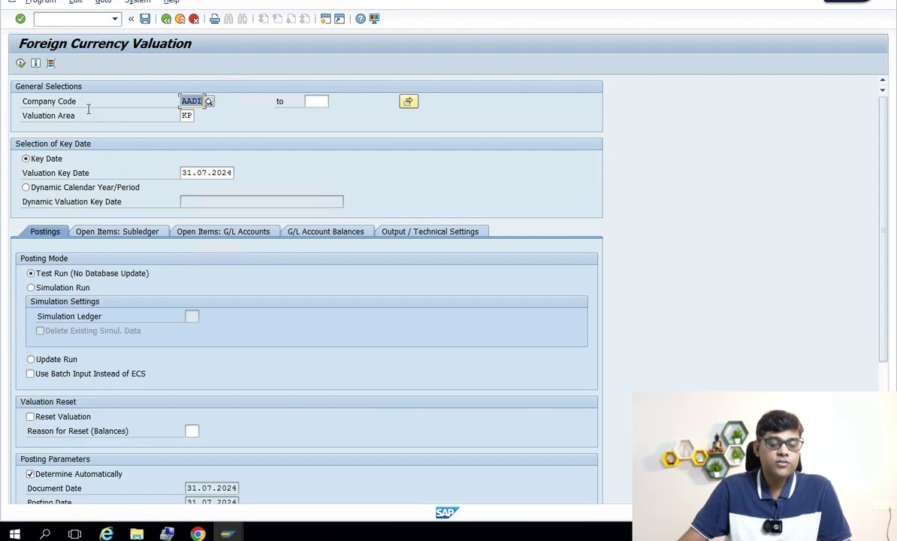
{"action": "left_click", "coordinate": [20, 64]}
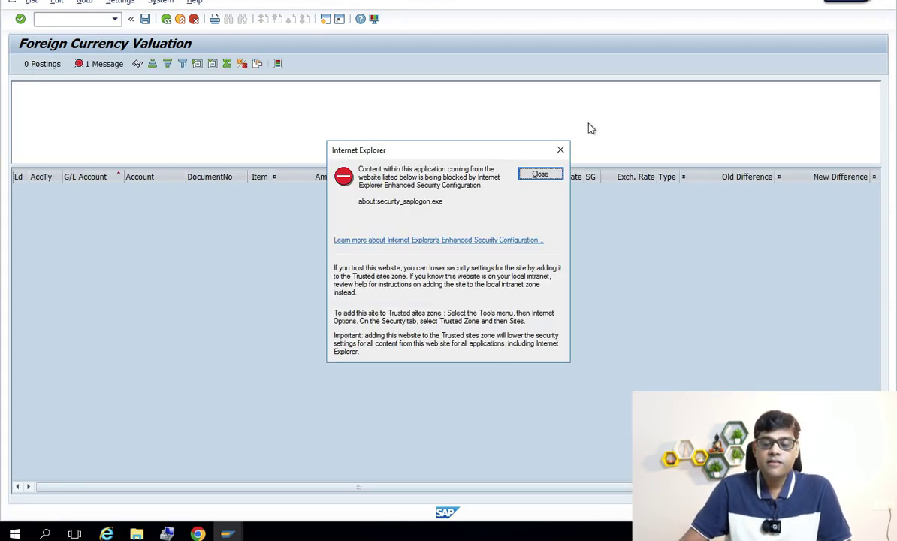
{"action": "left_click", "coordinate": [539, 174]}
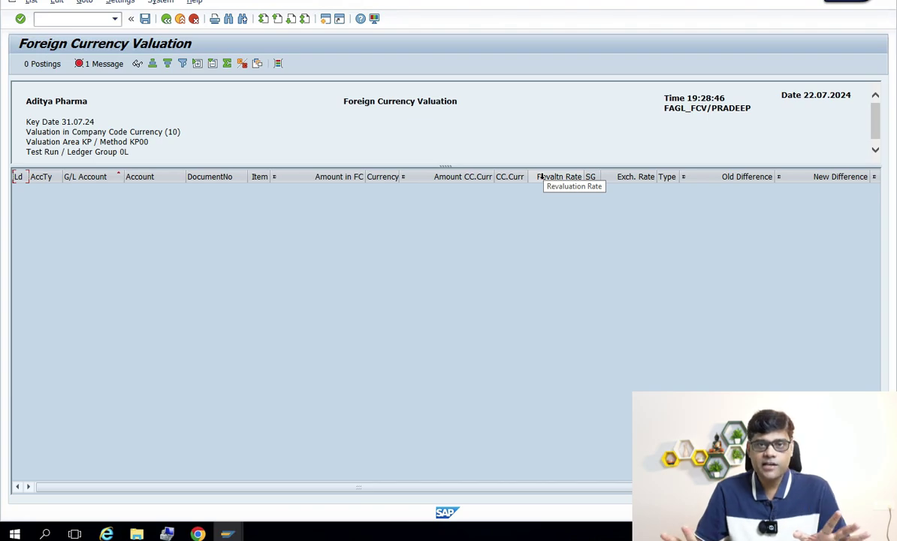
{"action": "left_click", "coordinate": [105, 64]}
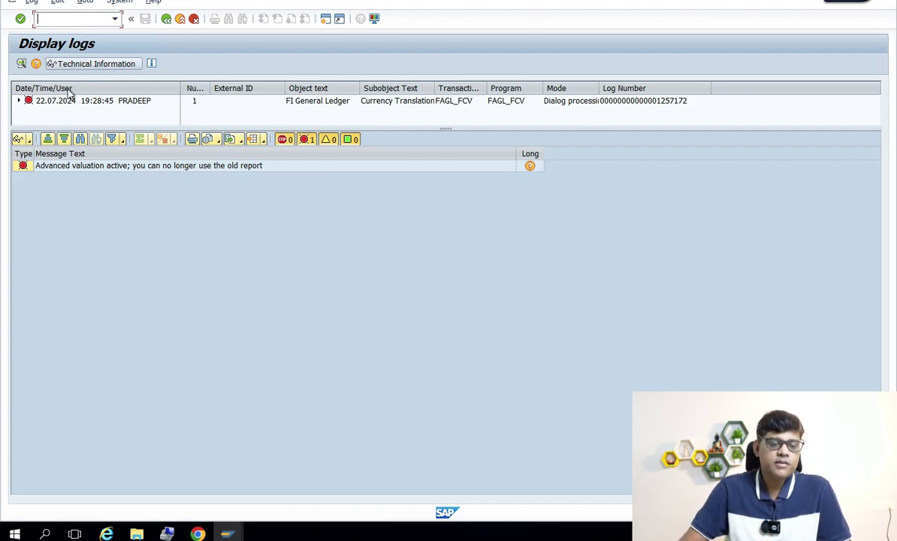
{"action": "left_click", "coordinate": [167, 19]}
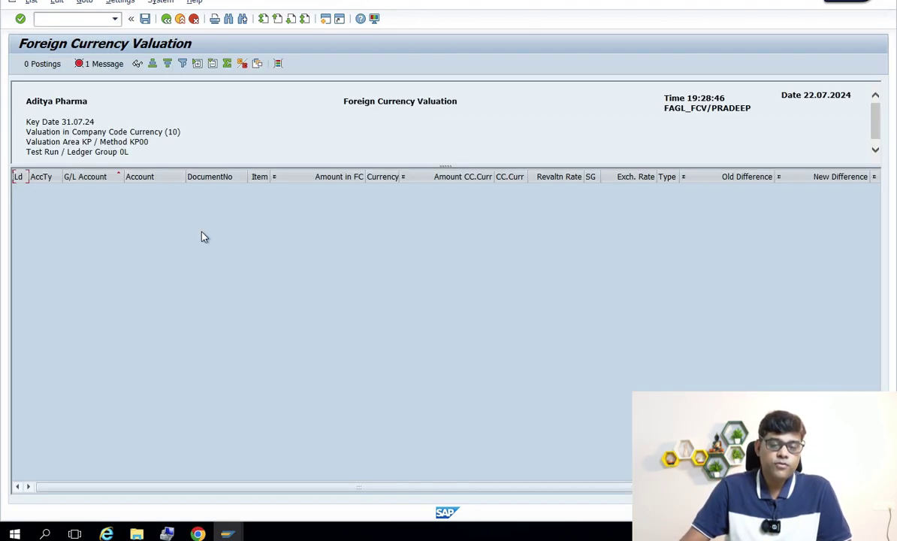
{"action": "left_click", "coordinate": [167, 19]}
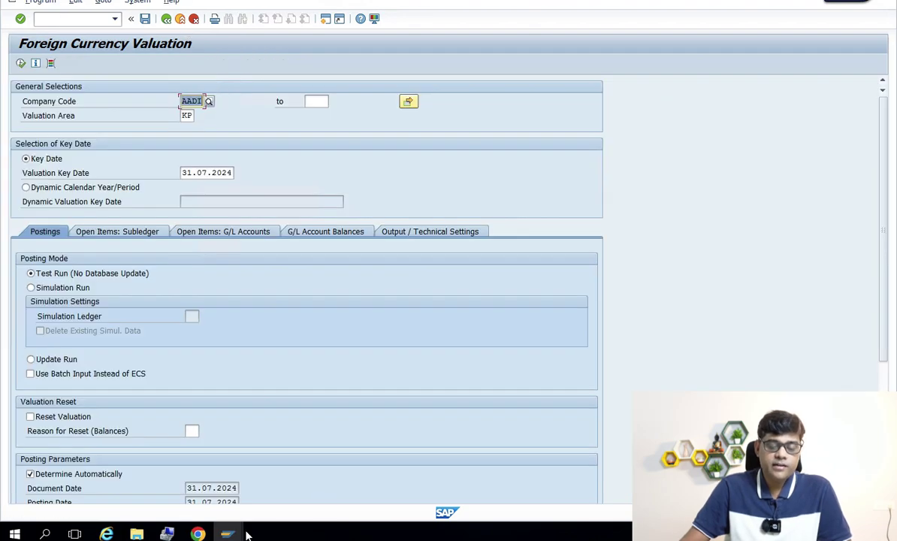
Switch to the SAP Fiori launchpad in Chrome, search for "schedule ge" and open the Schedule General Ledger Jobs app
{"action": "left_click", "coordinate": [200, 533]}
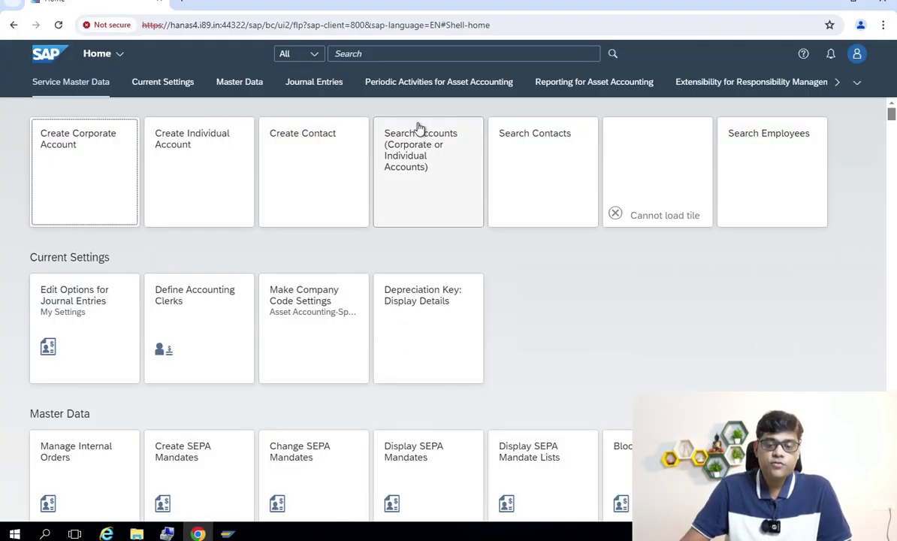
{"action": "left_click", "coordinate": [379, 54]}
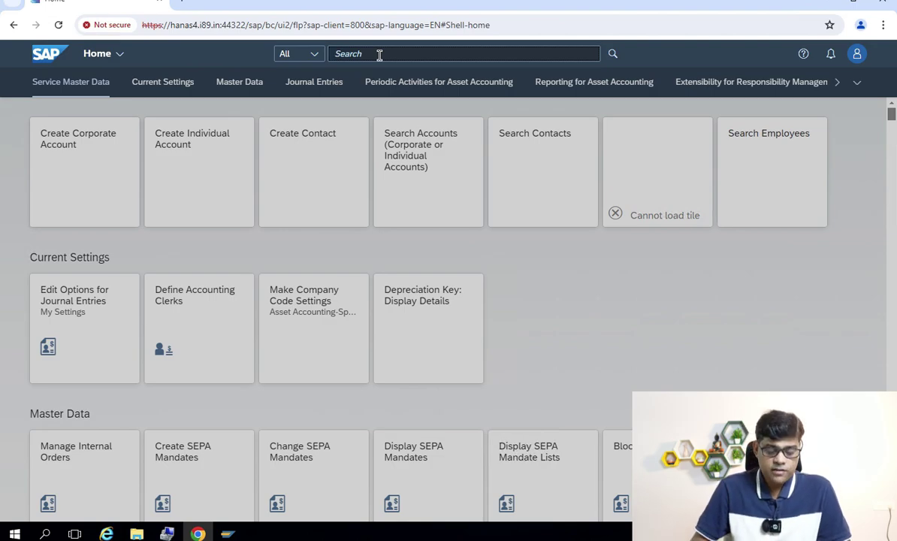
{"action": "type", "text": "schedule"}
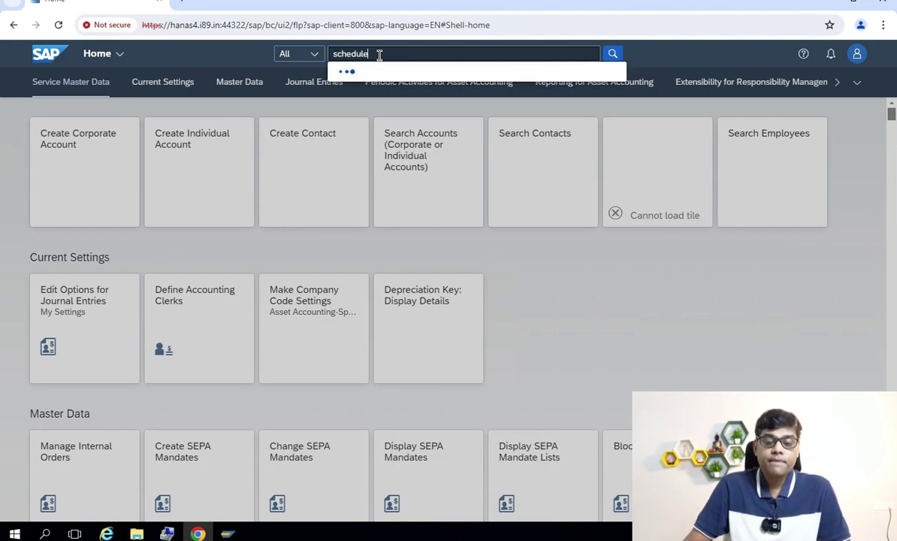
{"action": "type", "text": " ge"}
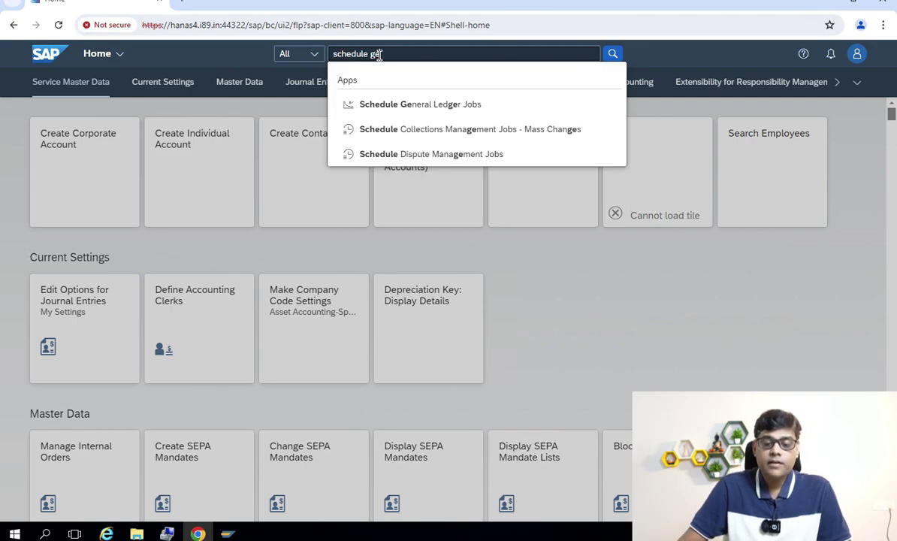
{"action": "left_click", "coordinate": [425, 104]}
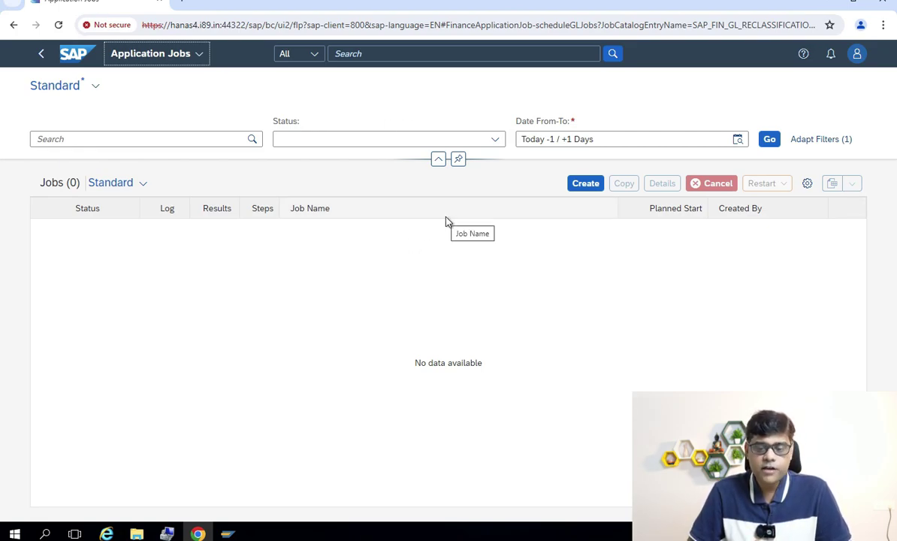
Create a new job from the Advanced Foreign Currency Valuation template, keep immediate start, and proceed to its parameters
{"action": "left_click", "coordinate": [592, 188]}
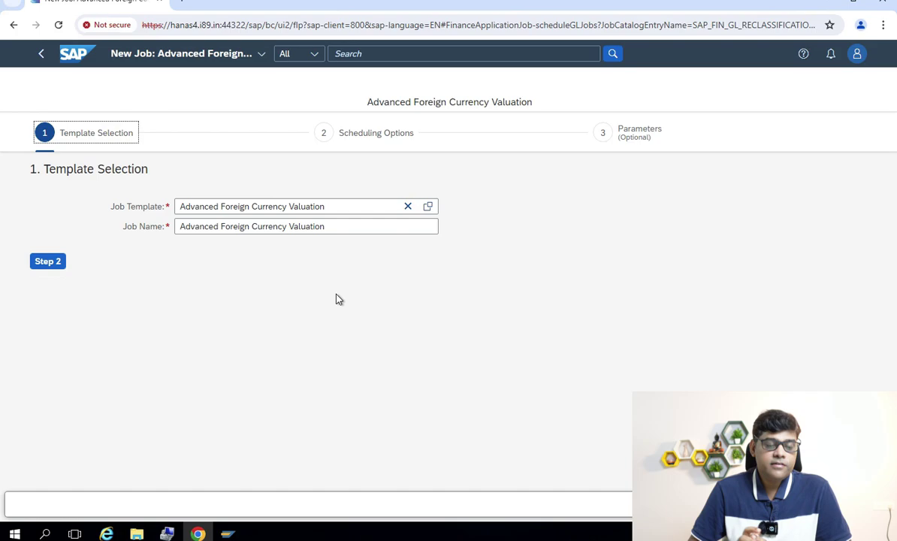
{"action": "left_click", "coordinate": [47, 260]}
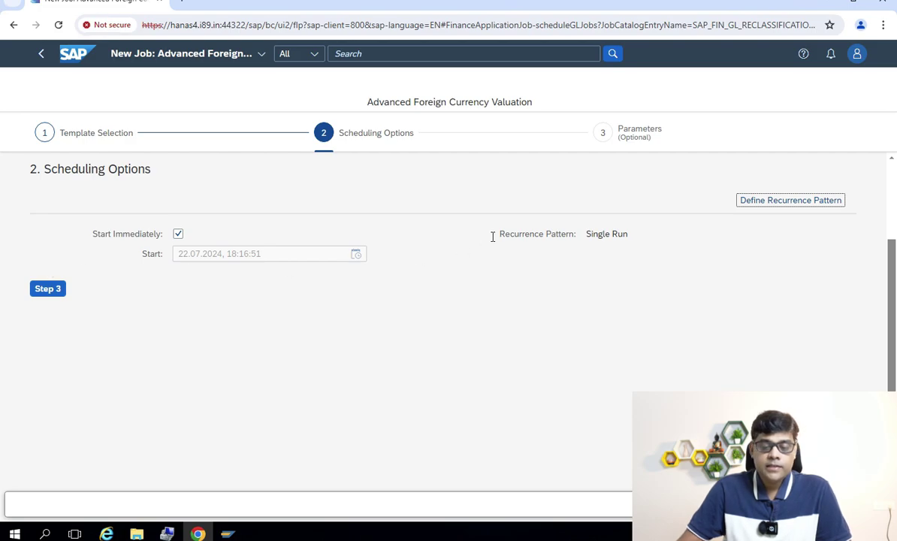
{"action": "left_click", "coordinate": [47, 289]}
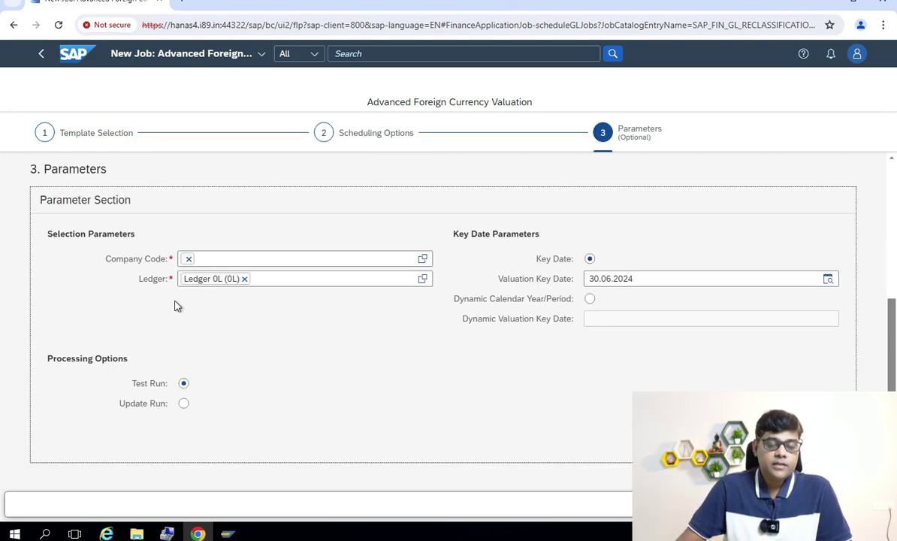
Set the company code to AADI in the valuation job's selection parameters
{"action": "left_click", "coordinate": [187, 260]}
{"action": "type", "text": "aadi"}
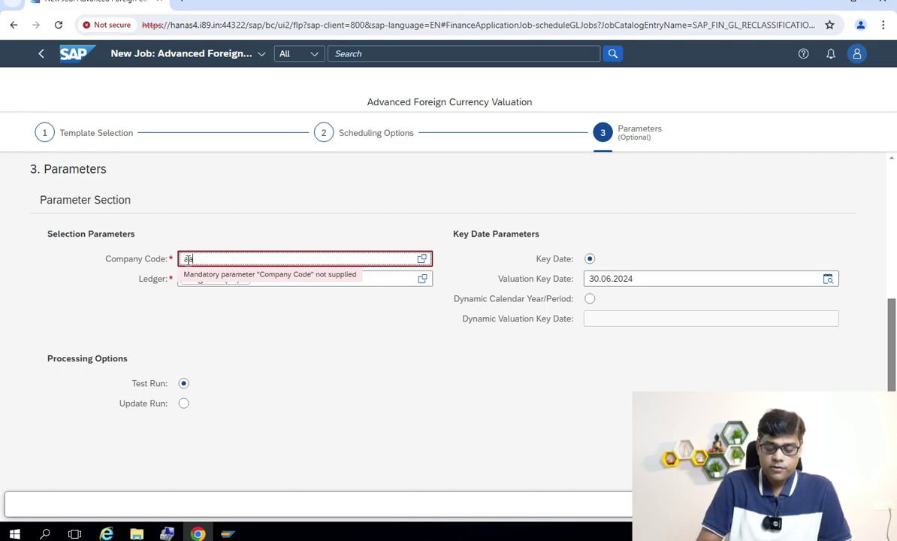
{"action": "left_click", "coordinate": [245, 301]}
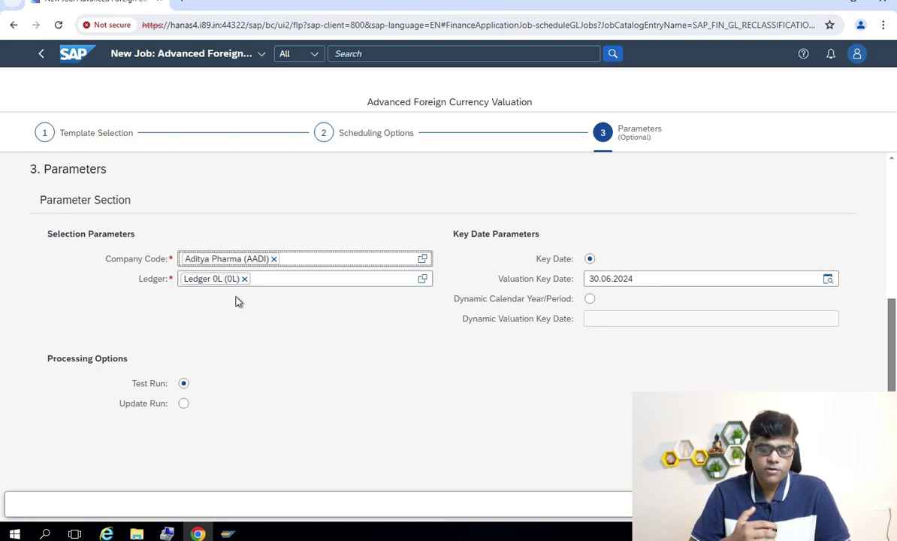
Set the job's valuation key date to 31.07.2024 and schedule the job
{"action": "left_click", "coordinate": [829, 281]}
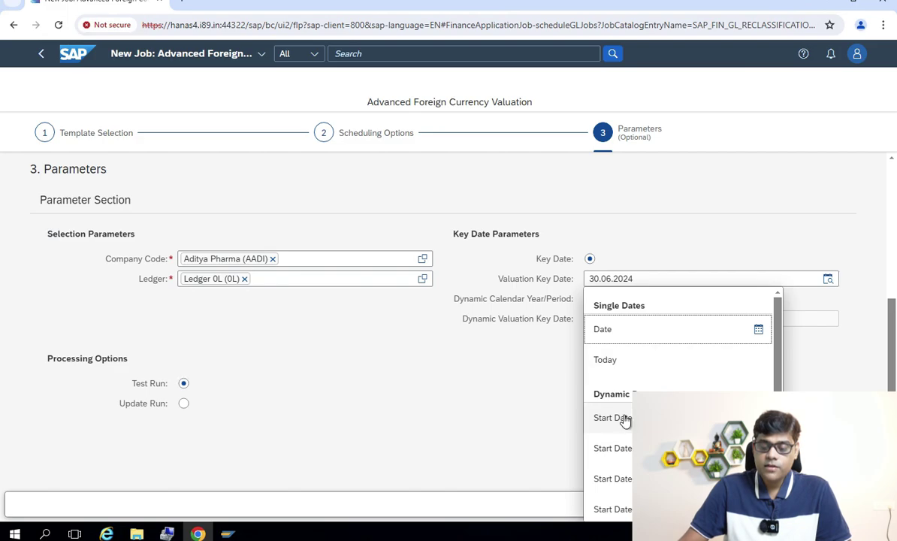
{"action": "left_click", "coordinate": [651, 337]}
{"action": "left_click", "coordinate": [758, 331]}
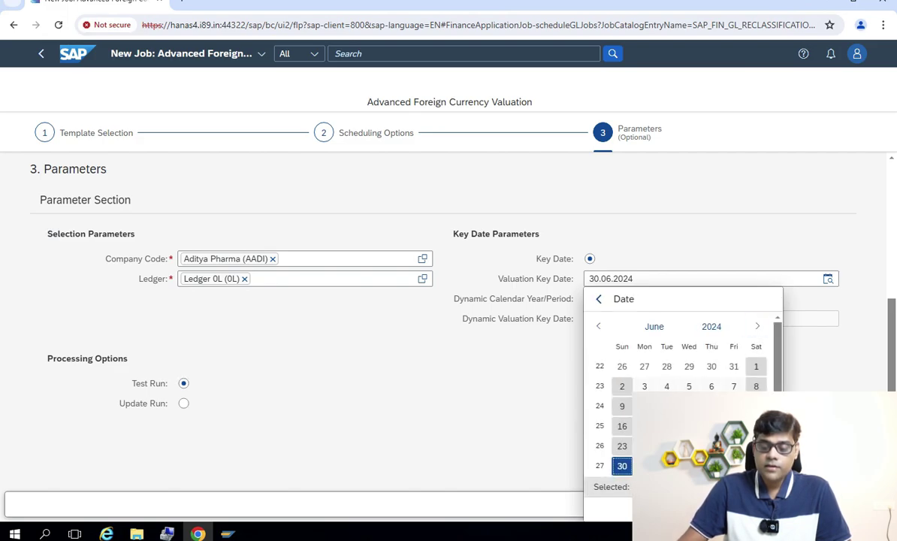
{"action": "left_click", "coordinate": [757, 326]}
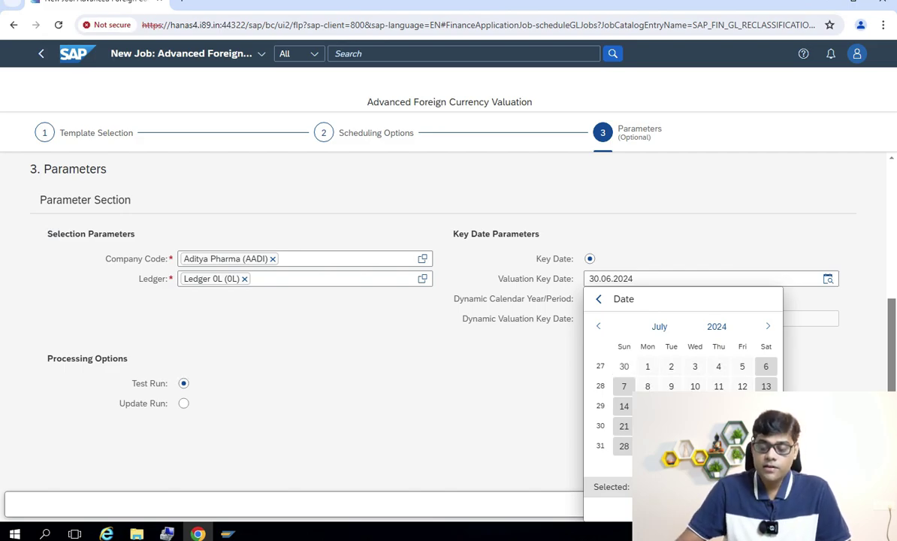
{"action": "left_click", "coordinate": [695, 446]}
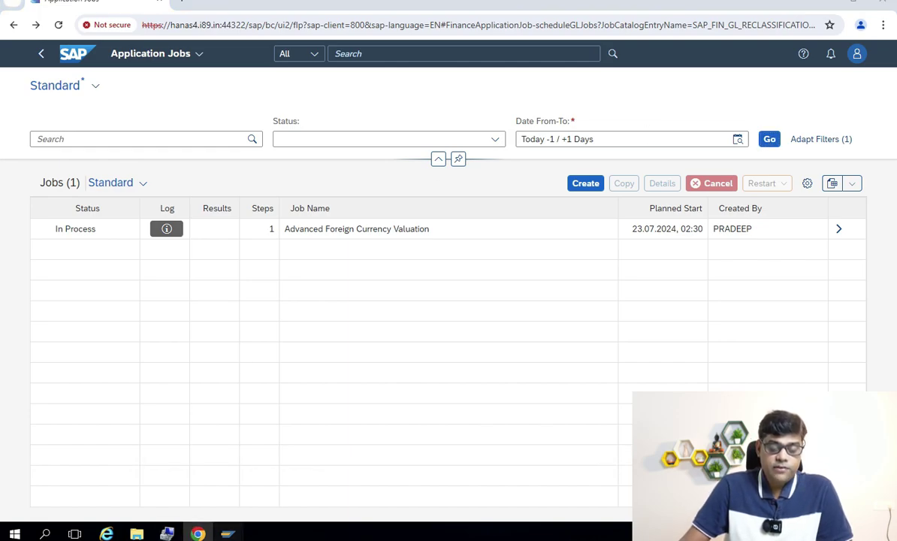
Switch to the SAP GUI line item session and use FAGLL03 to display all items for G/L account 3012 in company code AADI
{"action": "mouse_move", "coordinate": [228, 534]}
{"action": "left_click", "coordinate": [207, 485]}
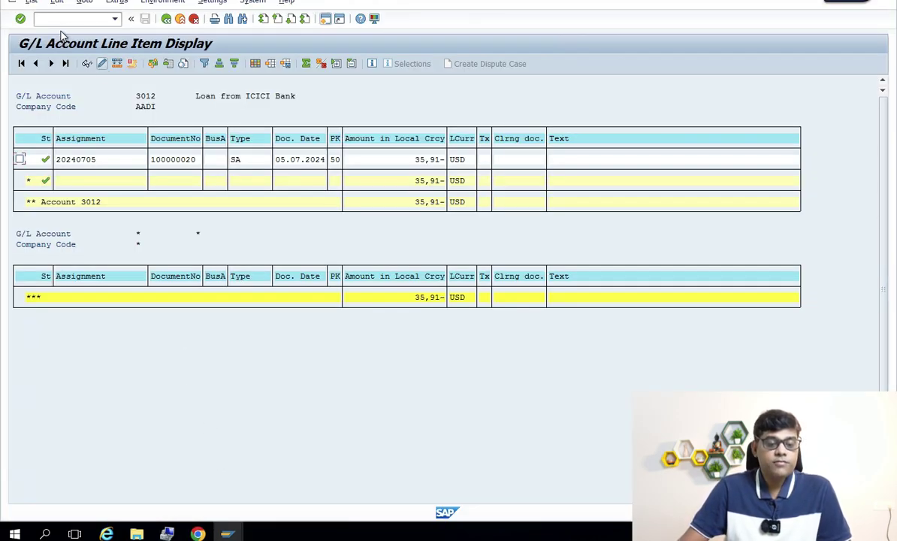
{"action": "type", "text": "/nfag"}
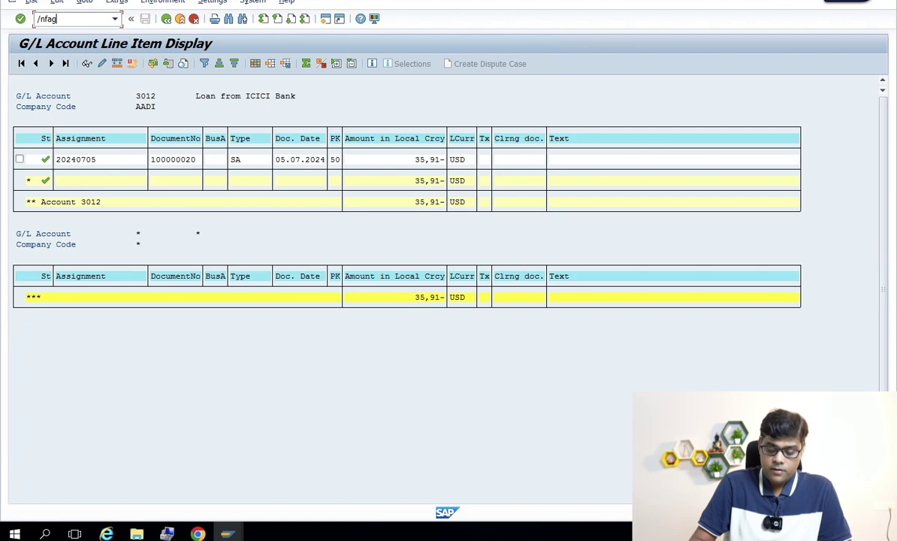
{"action": "type", "text": "ll03"}
{"action": "key", "text": "Return"}
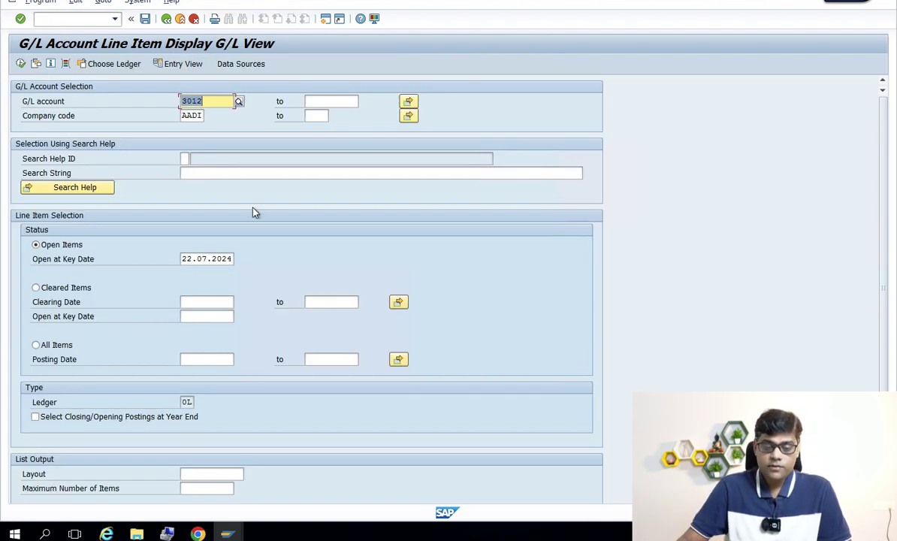
{"action": "left_click", "coordinate": [51, 345]}
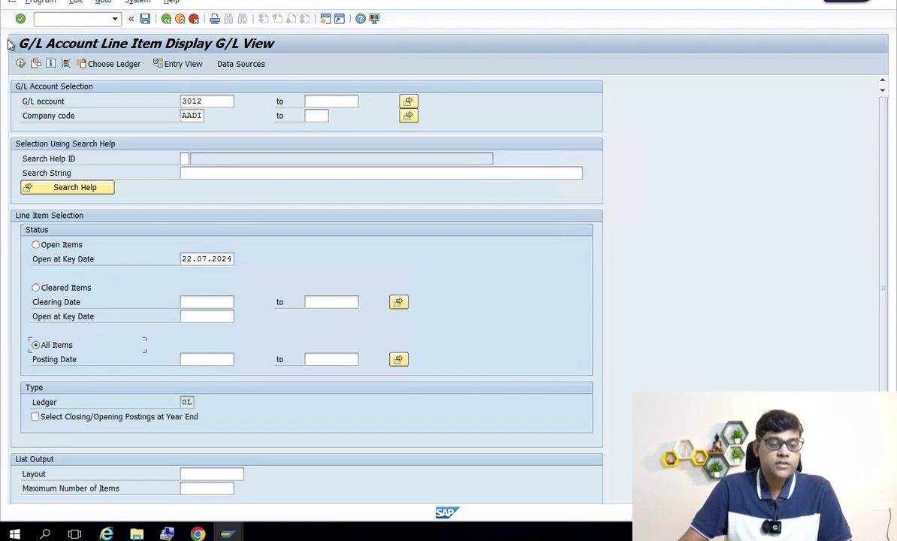
{"action": "left_click", "coordinate": [21, 64]}
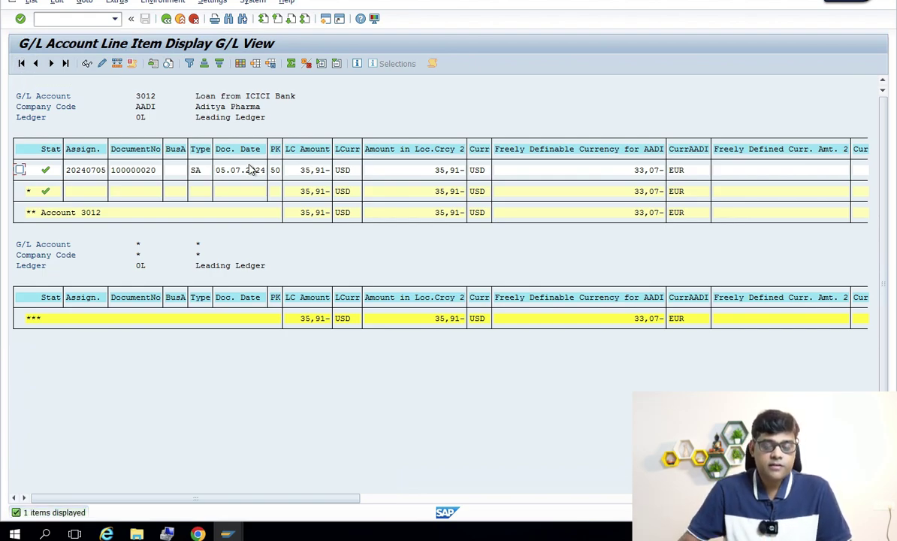
Close the classic Foreign Currency Valuation session and refresh the application jobs list back in Chrome
{"action": "mouse_move", "coordinate": [227, 534]}
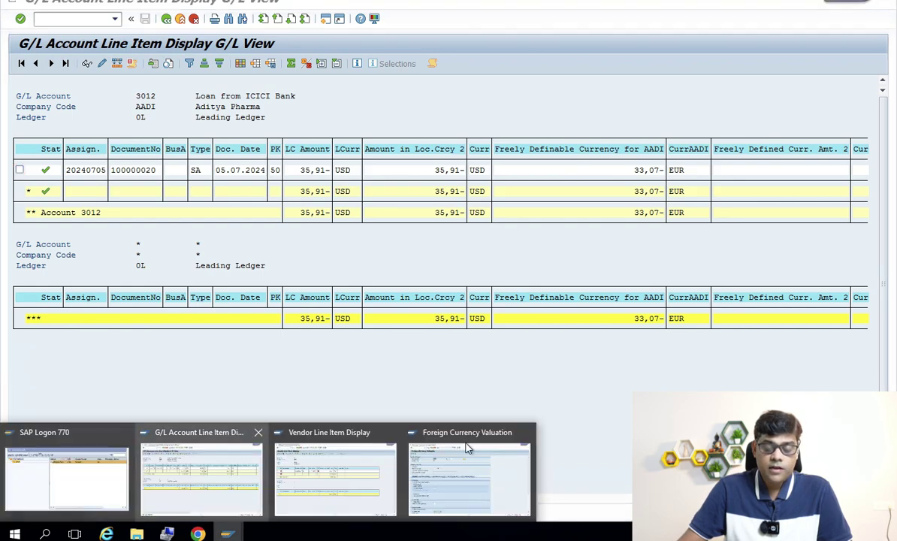
{"action": "left_click", "coordinate": [525, 433]}
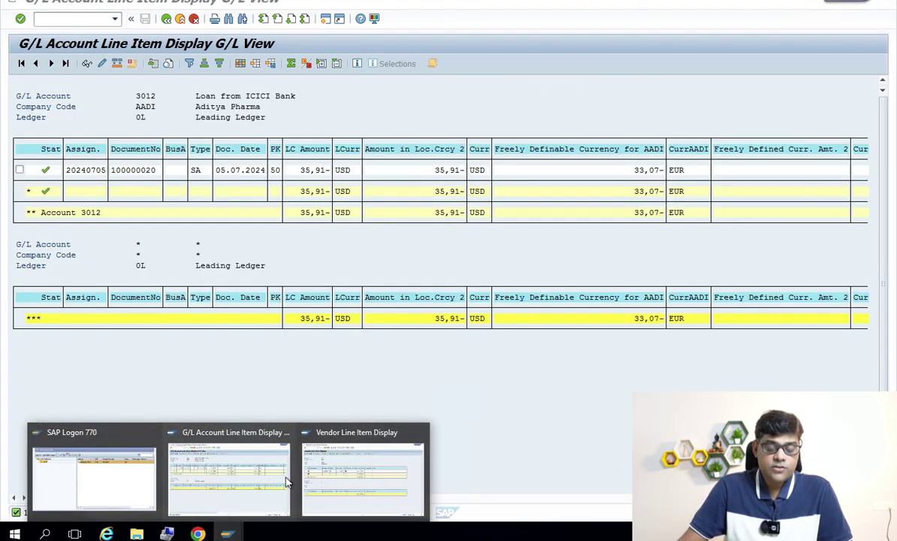
{"action": "left_click", "coordinate": [197, 534]}
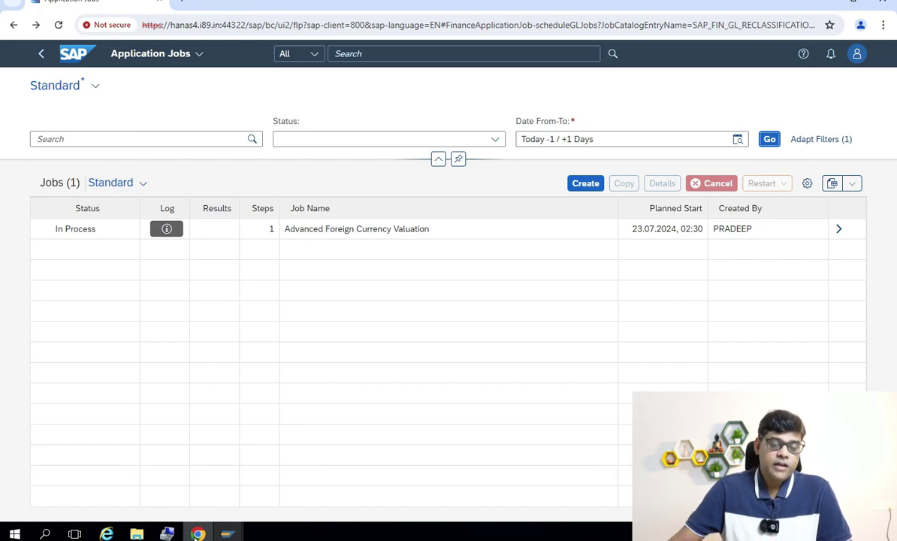
{"action": "left_click", "coordinate": [60, 25]}
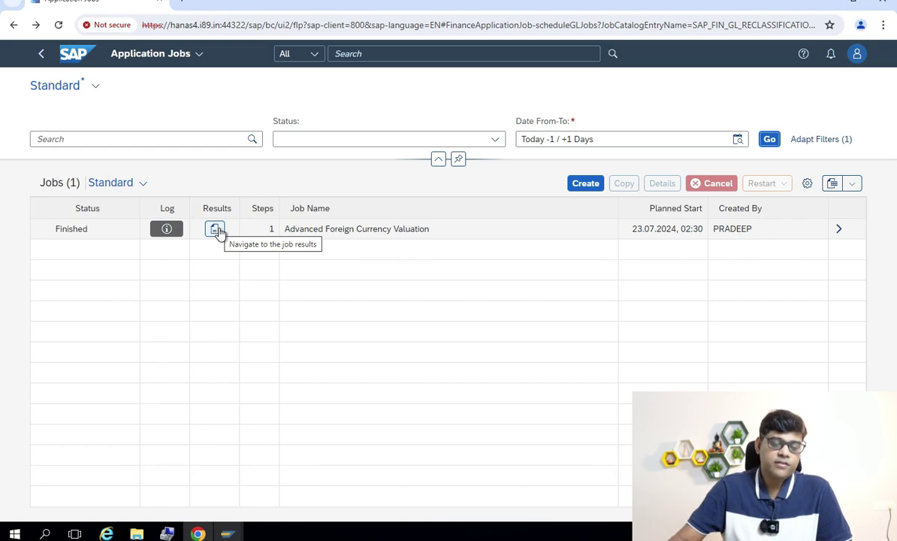
Open the results of the Advanced Foreign Currency Valuation job and widen the title column to read the spool request names
{"action": "left_click", "coordinate": [215, 229]}
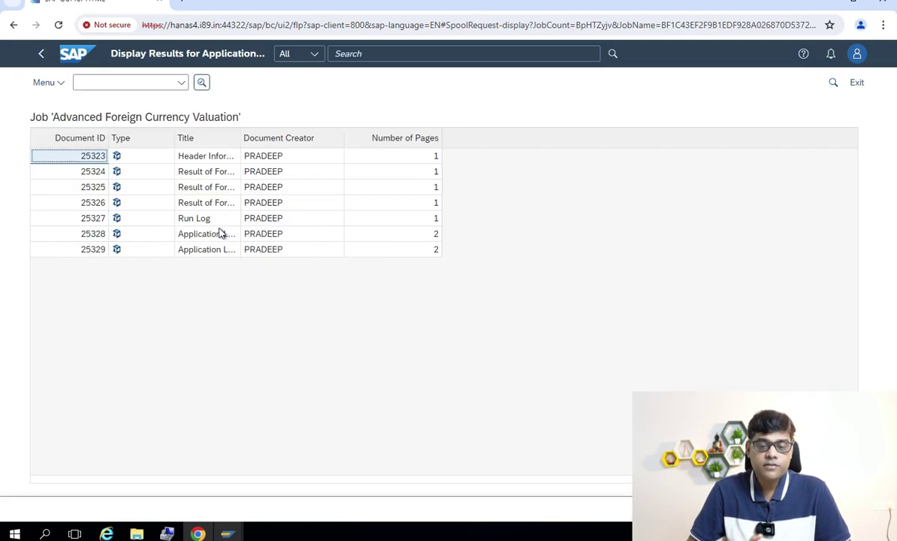
{"action": "left_click_drag", "start_coordinate": [239, 139], "coordinate": [359, 143]}
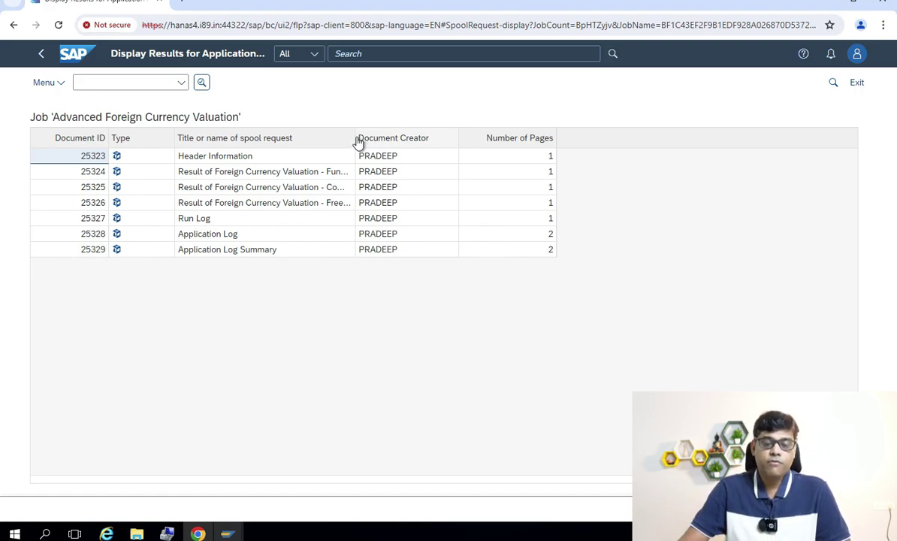
{"action": "left_click_drag", "start_coordinate": [353, 134], "coordinate": [398, 135]}
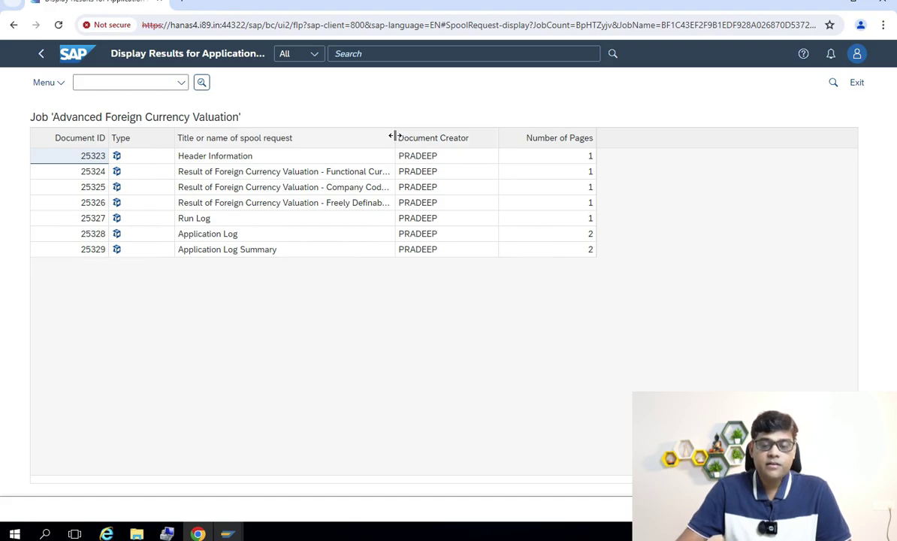
{"action": "left_click_drag", "start_coordinate": [410, 133], "coordinate": [446, 137]}
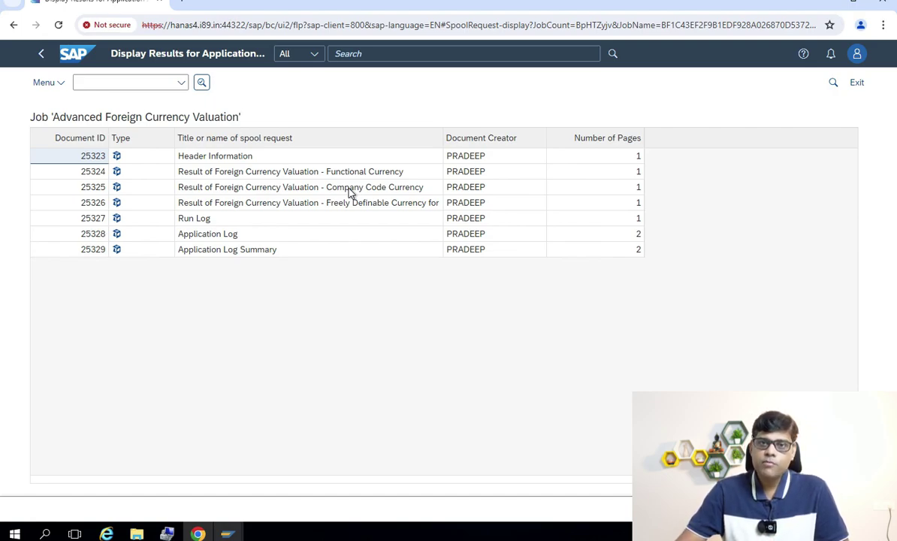
Review the job's Run Log and Application Log, returning to the results list after each
{"action": "left_click", "coordinate": [195, 219]}
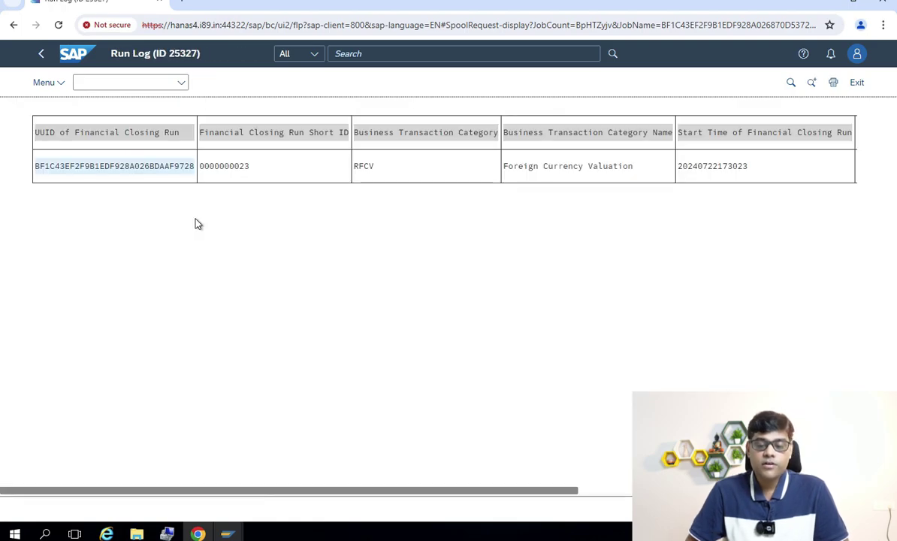
{"action": "left_click", "coordinate": [41, 53]}
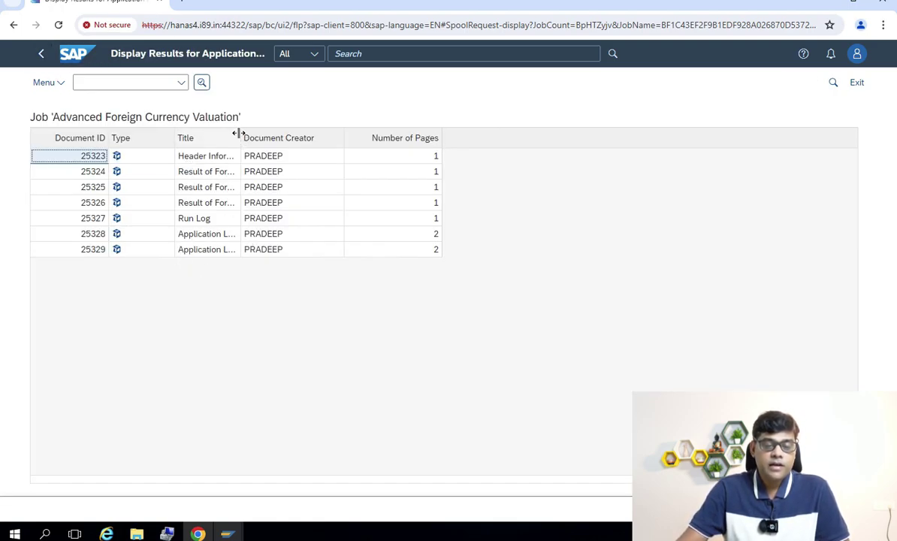
{"action": "left_click_drag", "start_coordinate": [241, 134], "coordinate": [328, 142]}
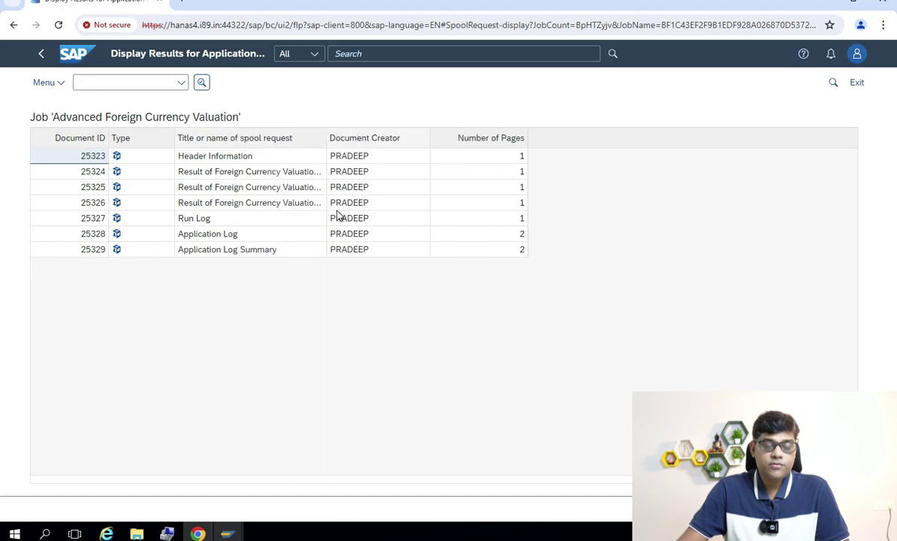
{"action": "double_click", "coordinate": [204, 235]}
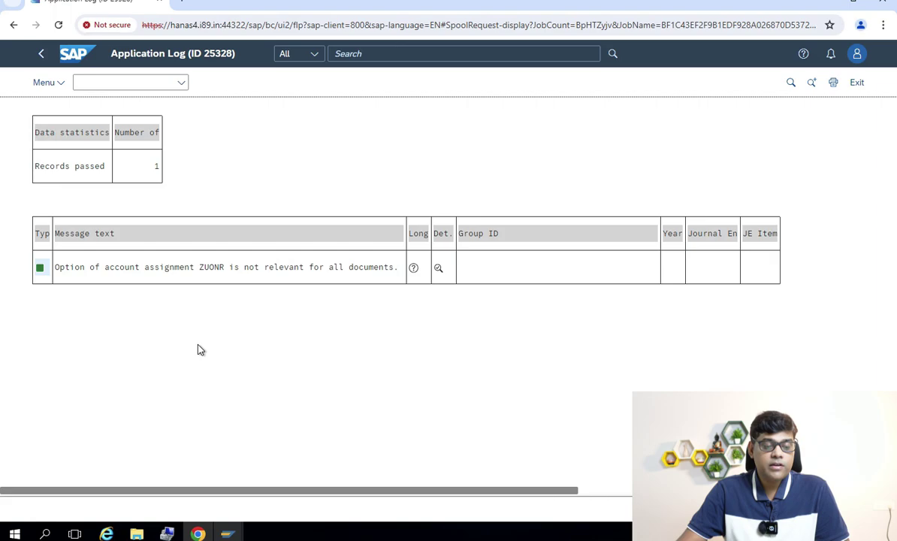
{"action": "left_click", "coordinate": [42, 53]}
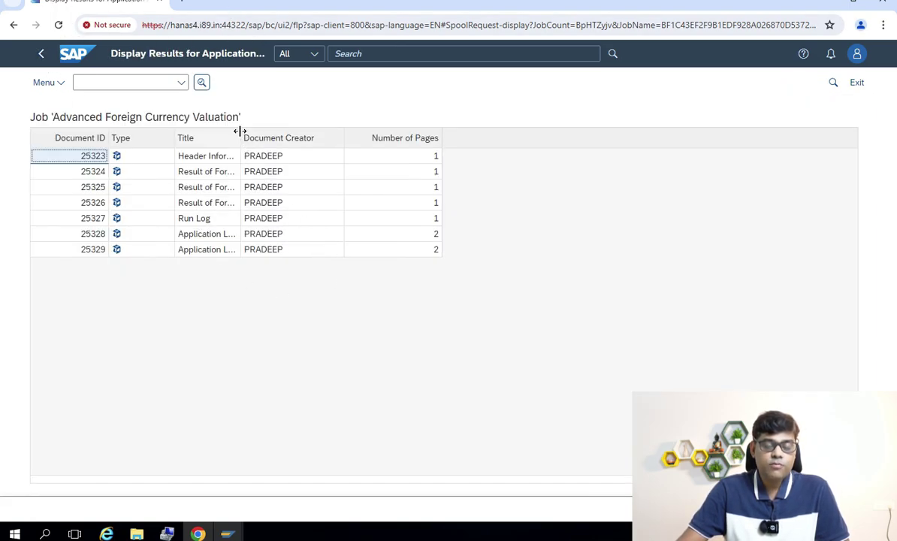
Open the valuation result for Company Code Currency and examine the entry for G/L account 3011
{"action": "left_click_drag", "start_coordinate": [240, 132], "coordinate": [434, 136]}
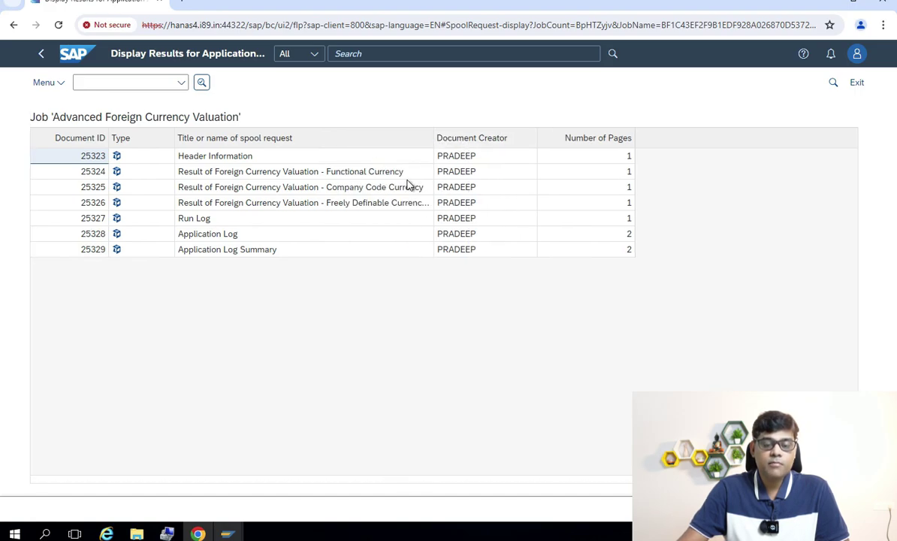
{"action": "double_click", "coordinate": [356, 192]}
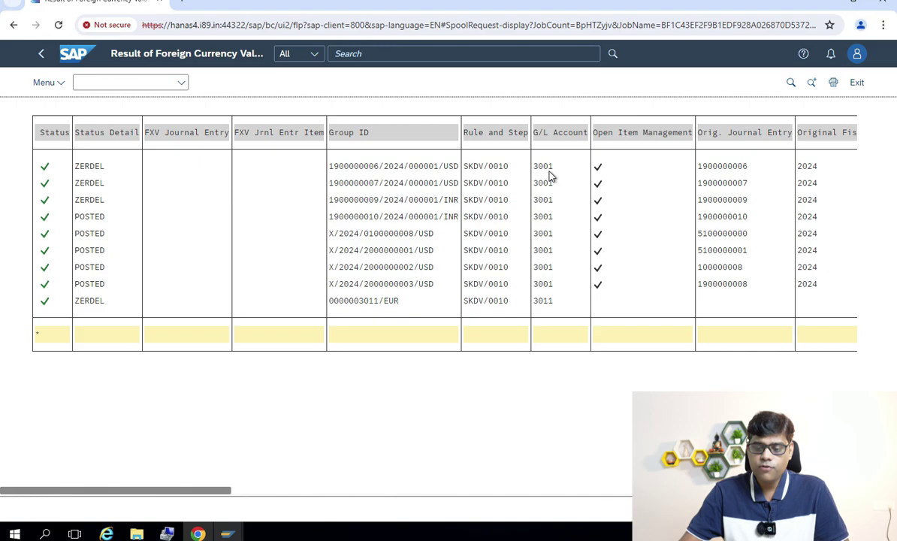
{"action": "left_click", "coordinate": [549, 302]}
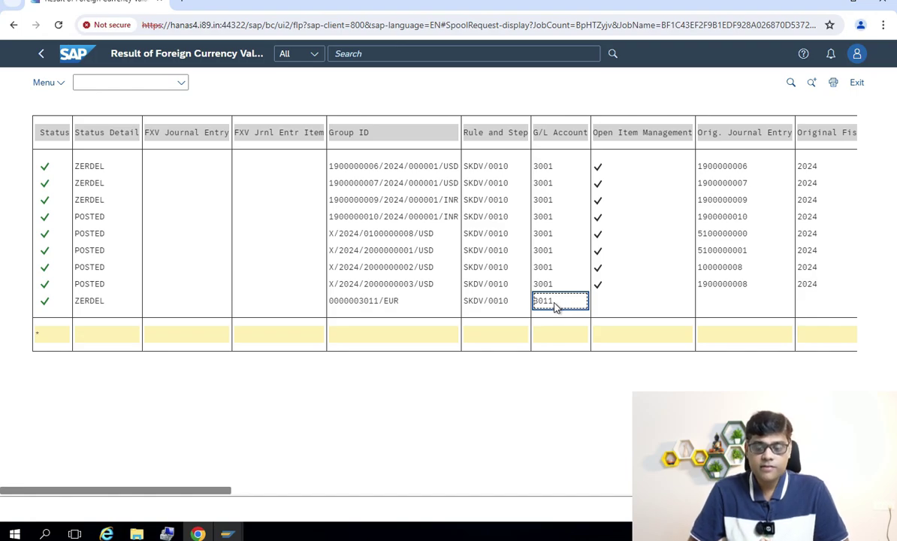
Leave the valuation results and review the details page of the finished Advanced Foreign Currency Valuation job, returning to the jobs list
{"action": "left_click", "coordinate": [43, 55]}
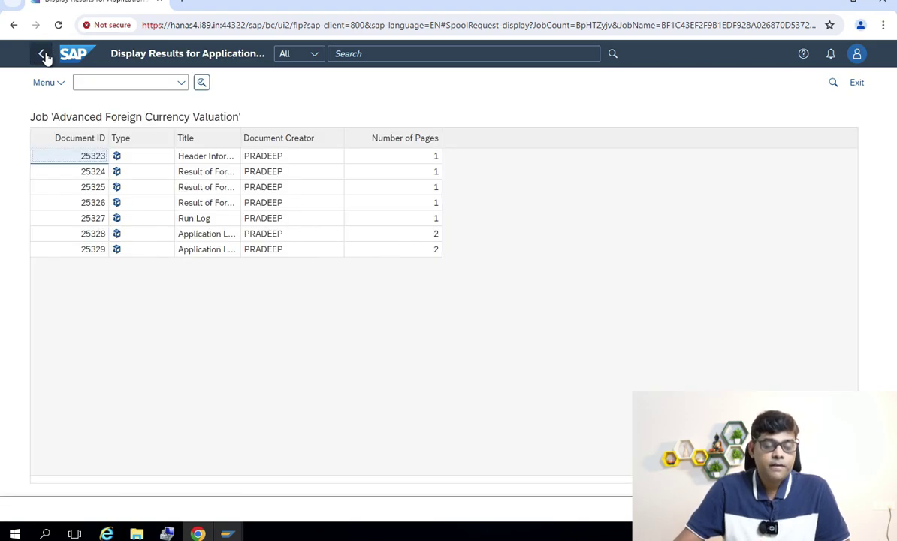
{"action": "left_click", "coordinate": [43, 55]}
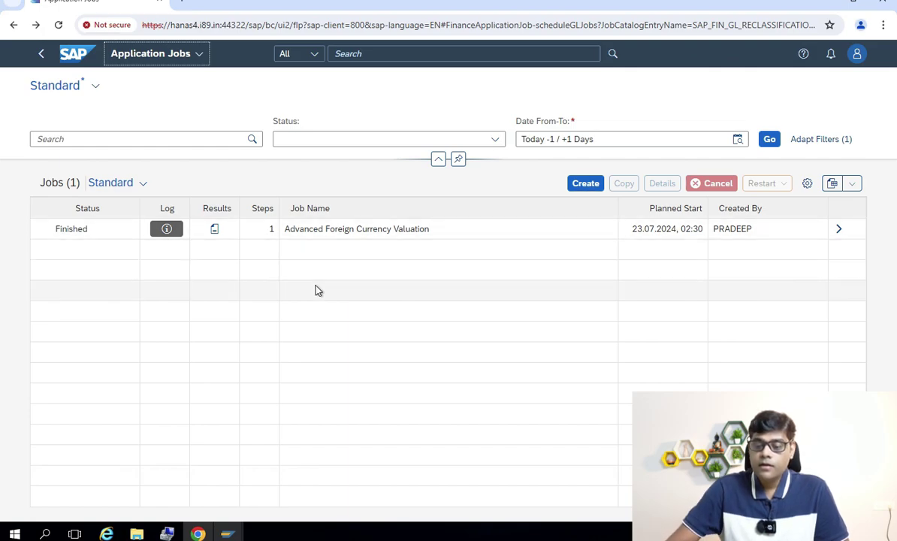
{"action": "left_click", "coordinate": [836, 230]}
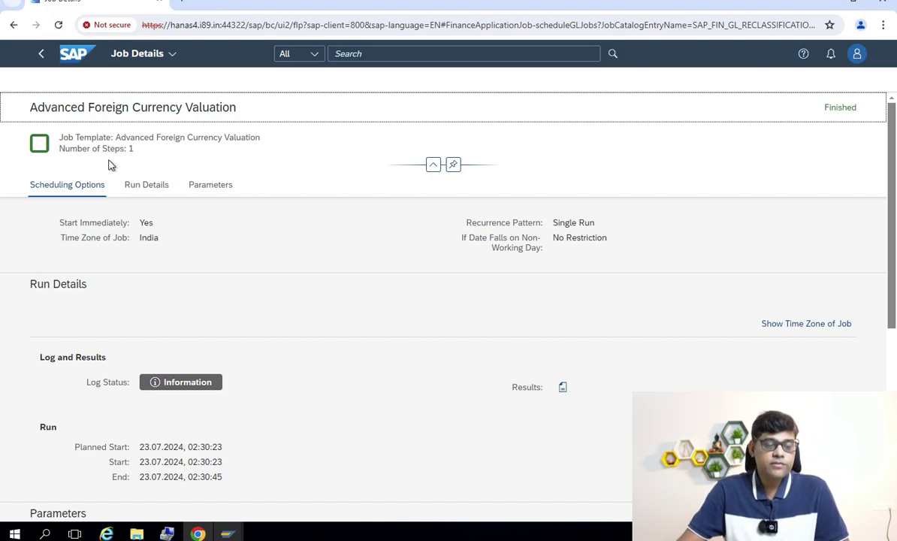
{"action": "scroll", "coordinate": [109, 165], "scroll_direction": "down", "scroll_amount": 5}
{"action": "scroll", "coordinate": [220, 183], "scroll_direction": "up", "scroll_amount": 5}
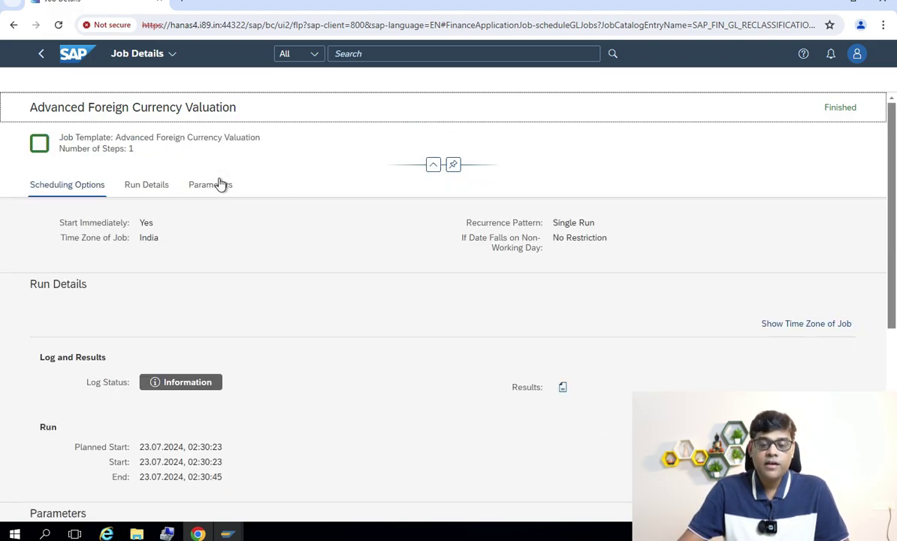
{"action": "left_click", "coordinate": [41, 54]}
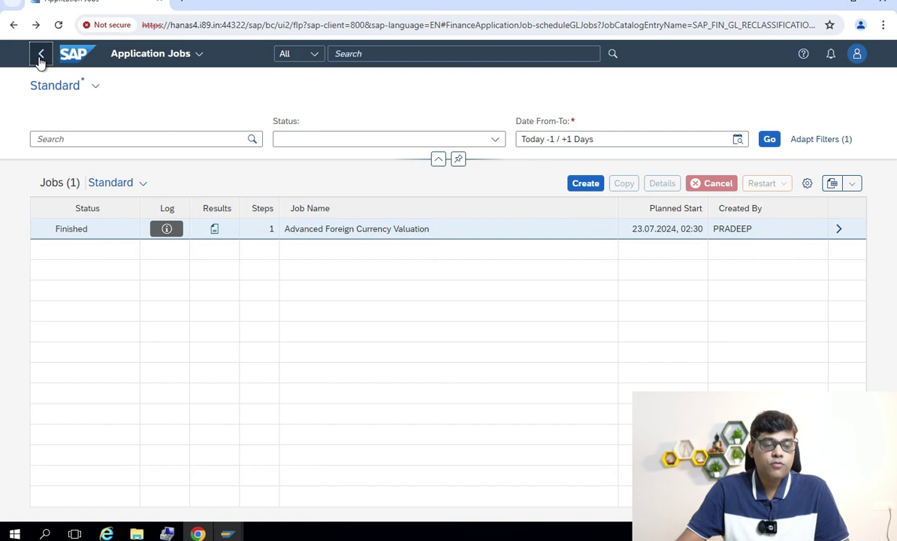
Go back to the launchpad home page and reopen Application Jobs from the recent activities
{"action": "left_click", "coordinate": [40, 57]}
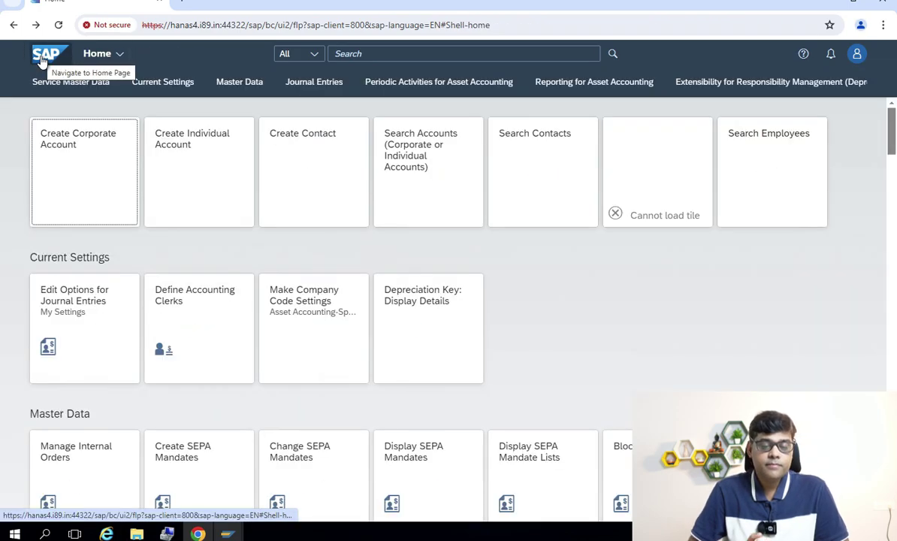
{"action": "left_click", "coordinate": [857, 54]}
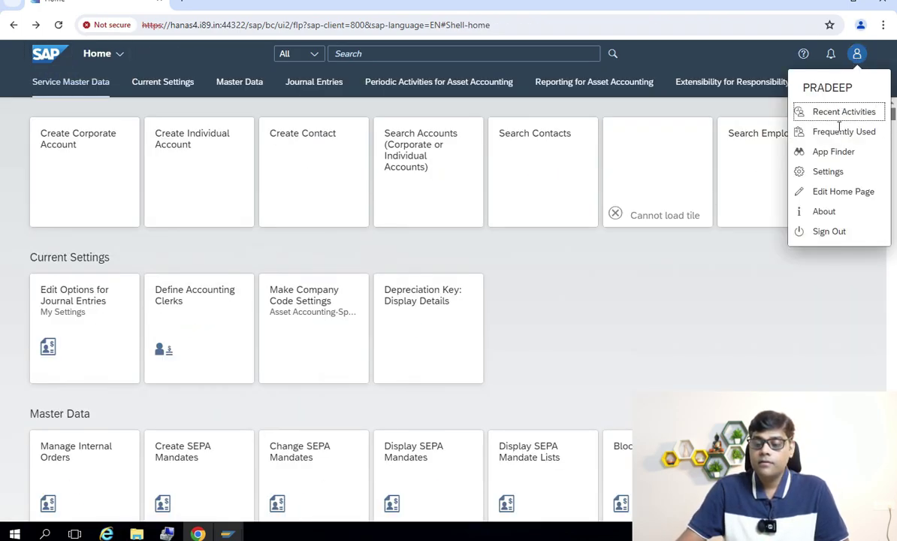
{"action": "left_click", "coordinate": [826, 111]}
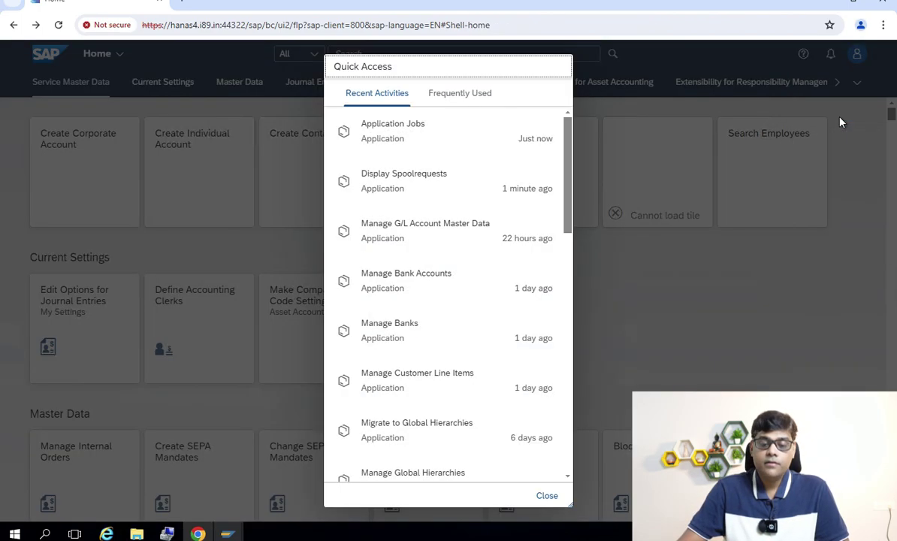
{"action": "left_click", "coordinate": [398, 132]}
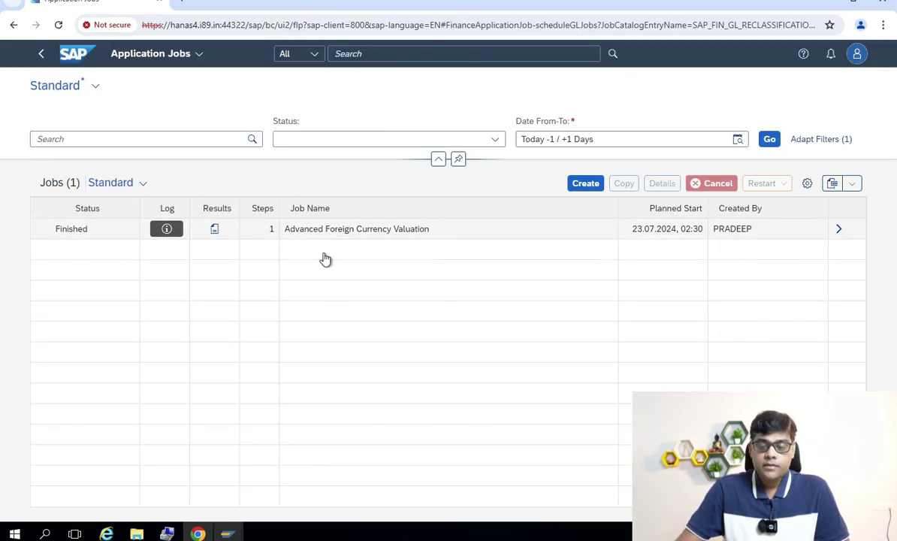
Create a new Advanced Foreign Currency Valuation job and set its company code to Aditya Pharma (AADI)
{"action": "left_click", "coordinate": [573, 185]}
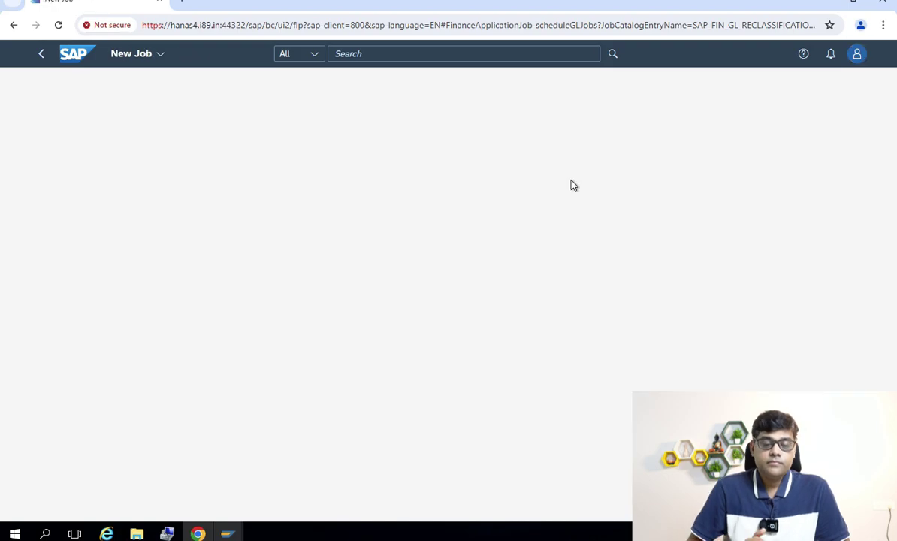
{"action": "left_click", "coordinate": [47, 262]}
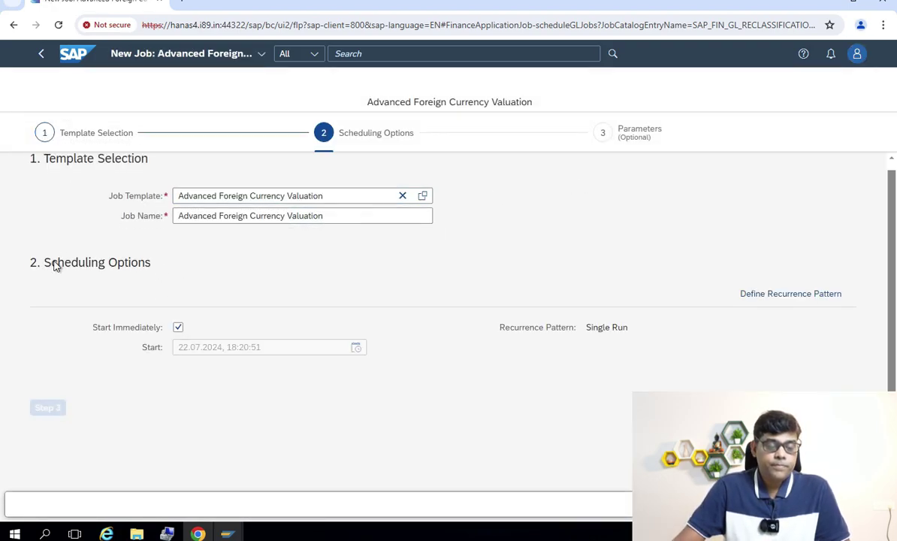
{"action": "left_click", "coordinate": [48, 288]}
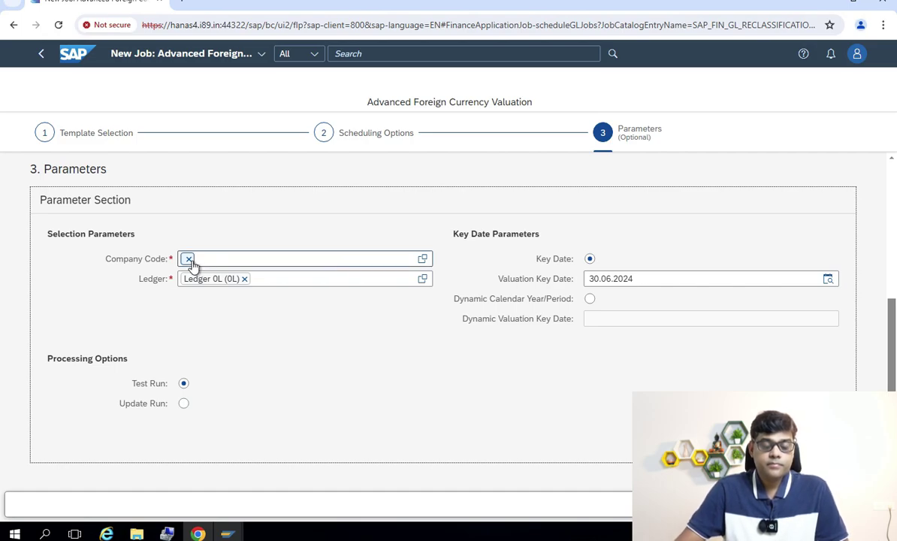
{"action": "left_click", "coordinate": [190, 259]}
{"action": "type", "text": "aadi"}
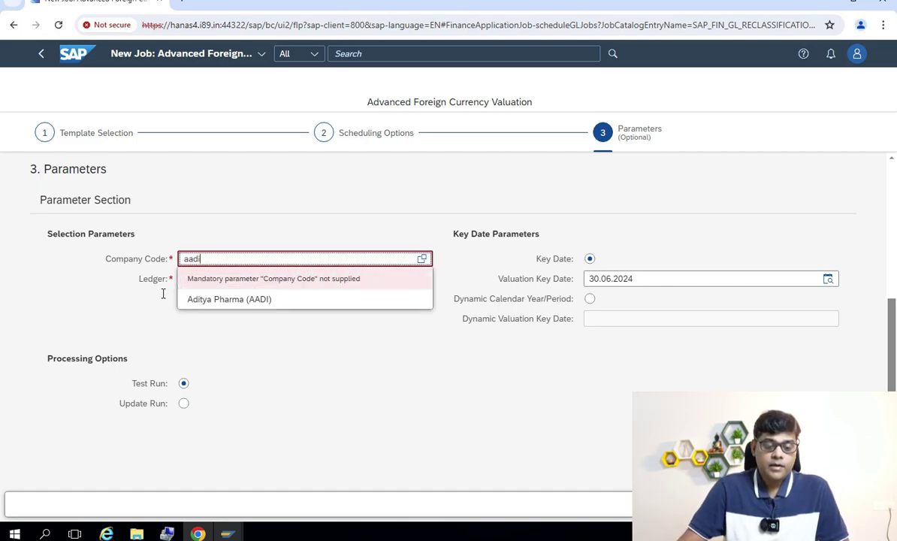
{"action": "left_click", "coordinate": [235, 301]}
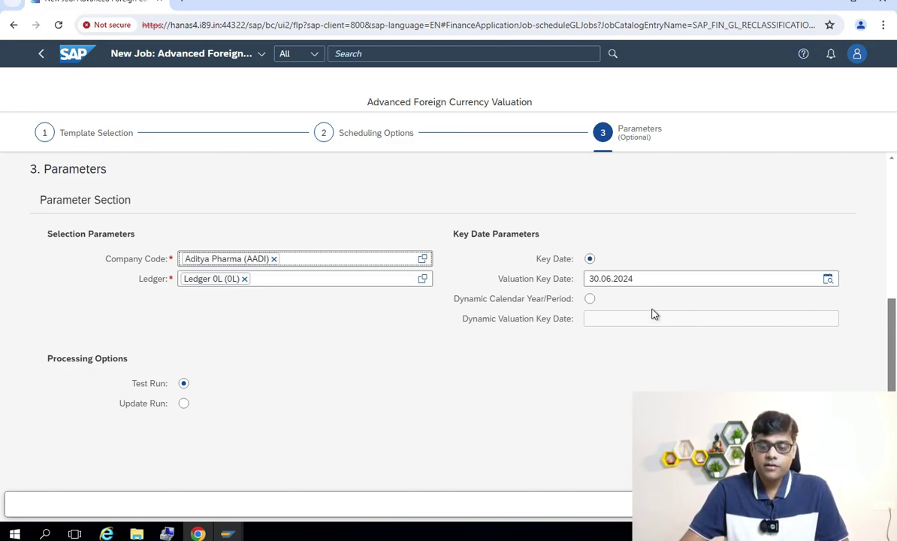
Schedule the job as an Update Run with valuation key date 31.07.2024 and refresh the jobs list
{"action": "left_click", "coordinate": [829, 279]}
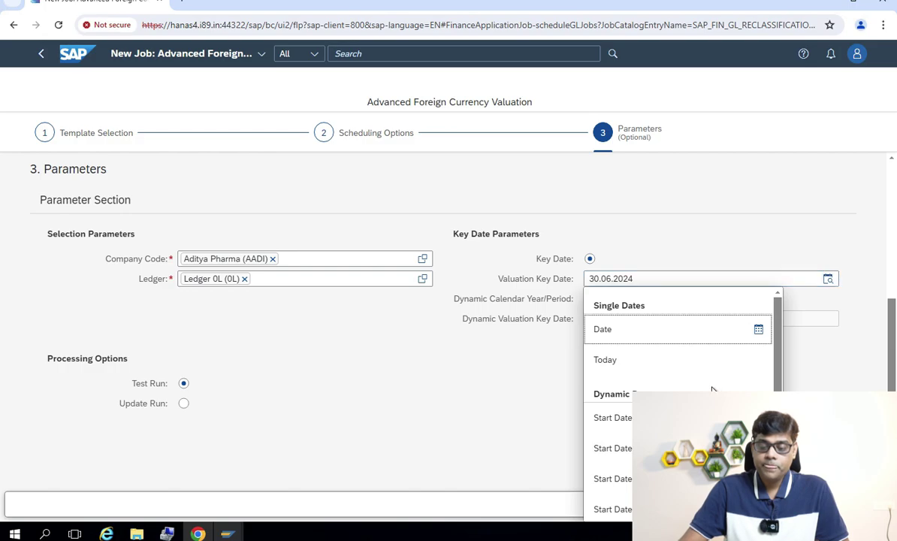
{"action": "left_click", "coordinate": [759, 330]}
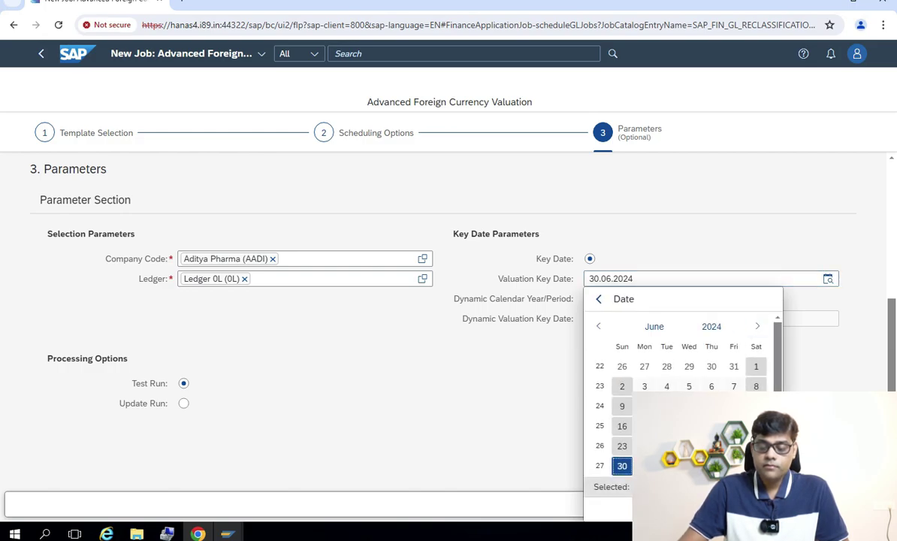
{"action": "left_click", "coordinate": [757, 326]}
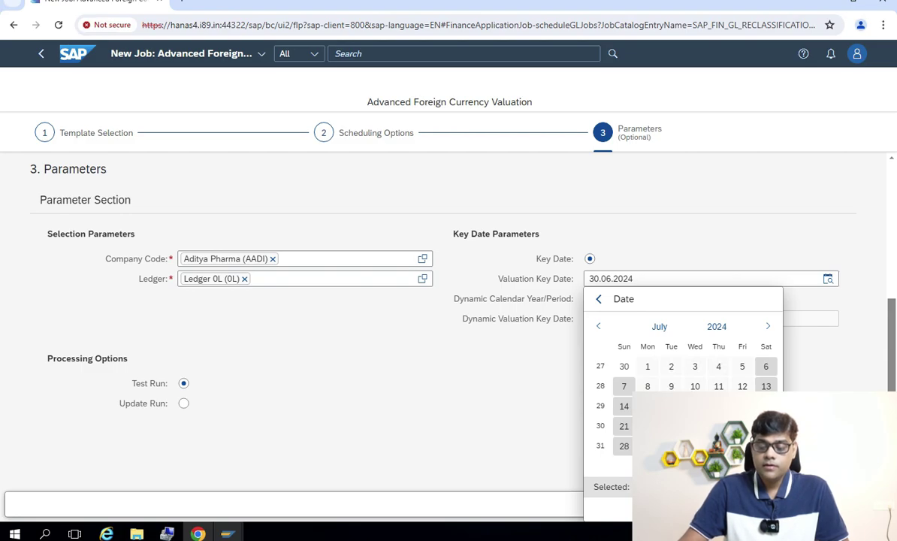
{"action": "left_click", "coordinate": [695, 445]}
{"action": "left_click", "coordinate": [184, 405]}
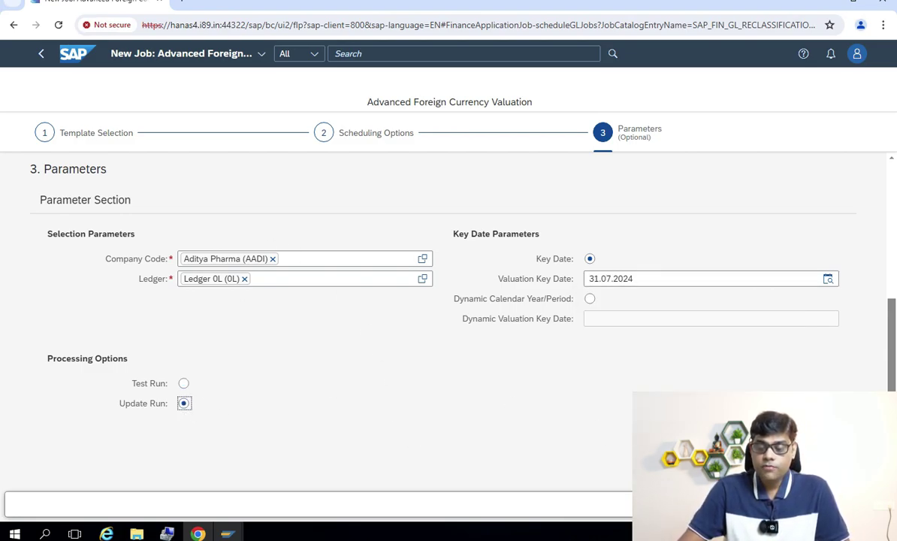
{"action": "left_click", "coordinate": [827, 505]}
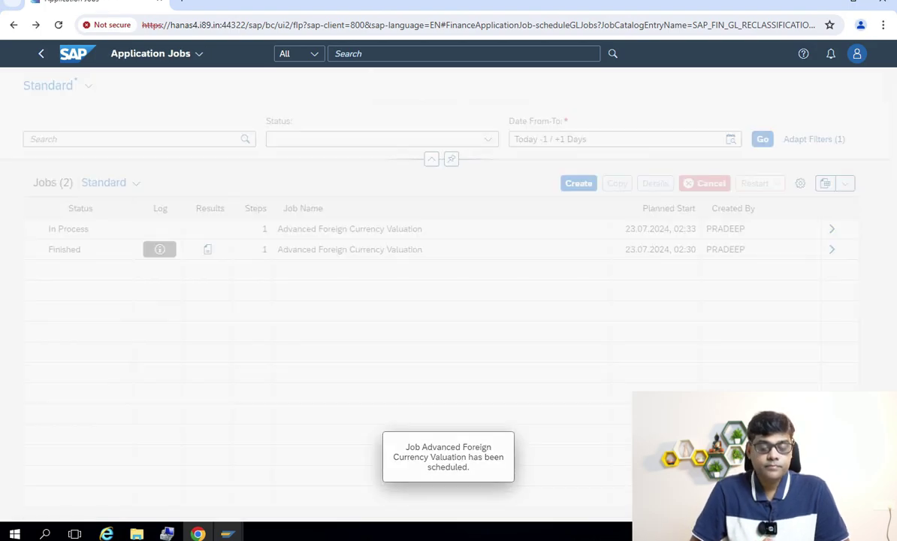
{"action": "left_click", "coordinate": [57, 25]}
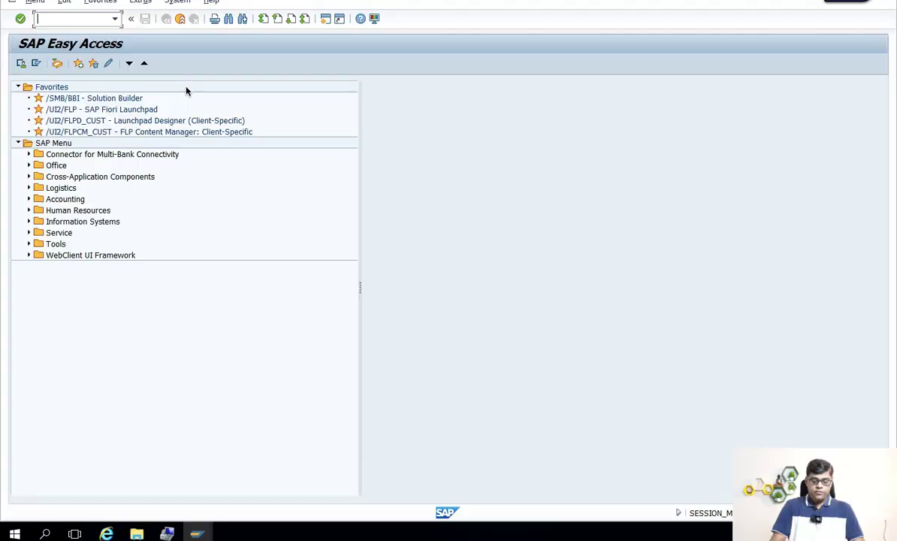
In SAP GUI, open the document list of transaction FB03 and enter company code AADI
{"action": "type", "text": "fb03"}
{"action": "key", "text": "Return"}
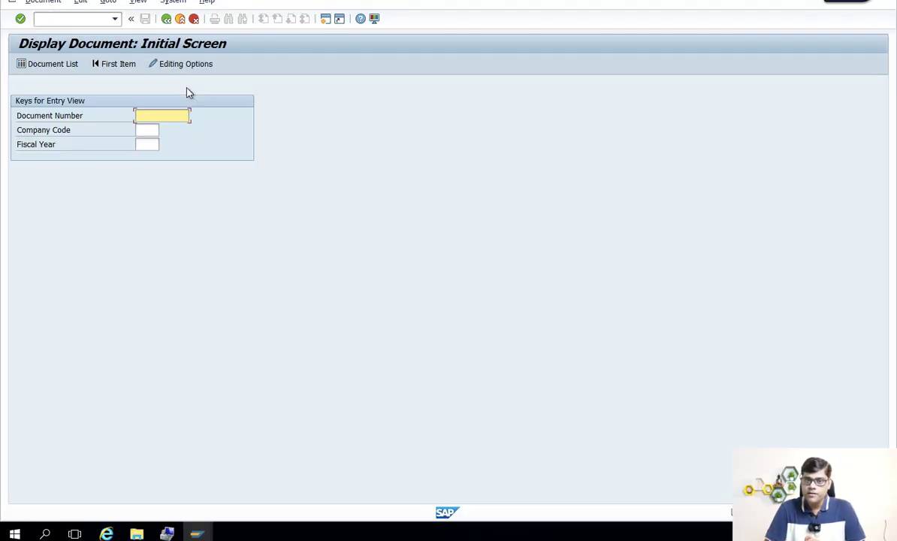
{"action": "left_click", "coordinate": [60, 64]}
{"action": "type", "text": "aadi"}
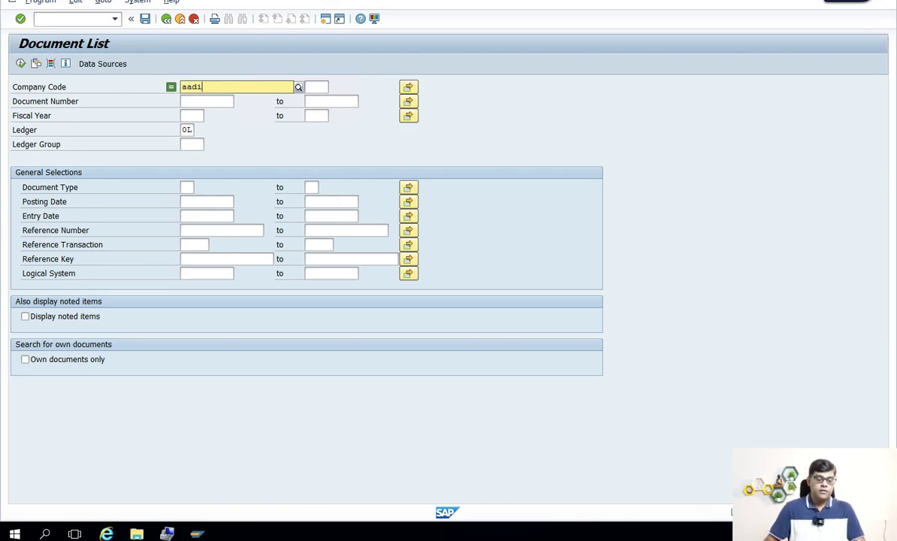
{"action": "left_click", "coordinate": [210, 116]}
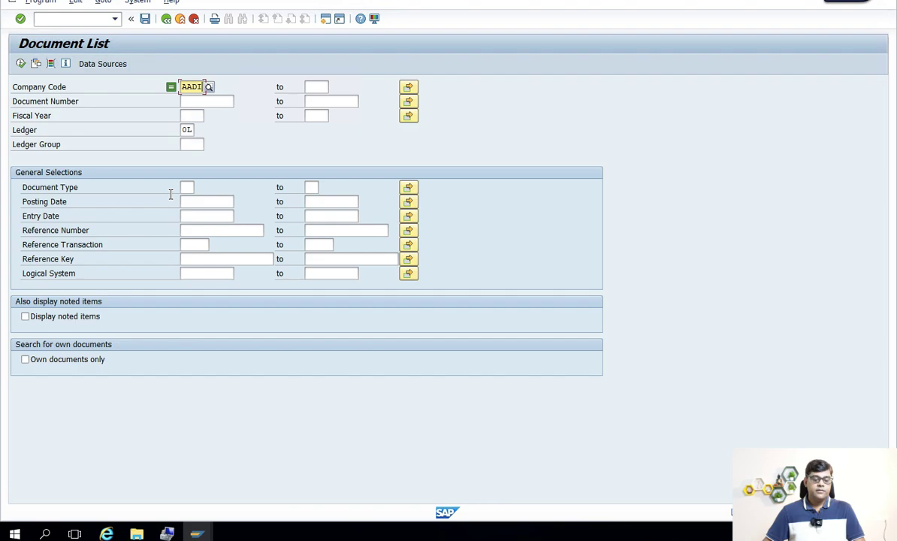
Restrict the document list to posting date 31.07.2024 and run the selection
{"action": "left_click", "coordinate": [195, 232]}
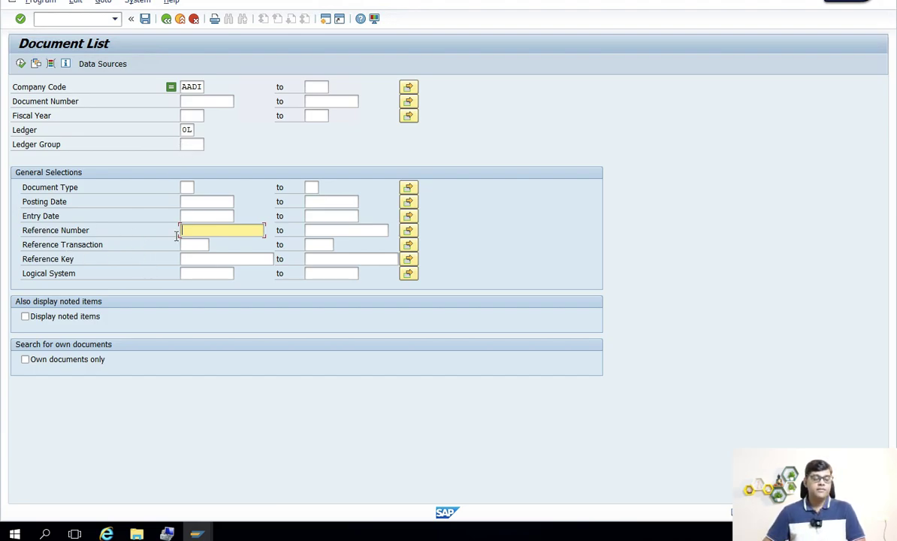
{"action": "left_click", "coordinate": [218, 201]}
{"action": "left_click", "coordinate": [239, 203]}
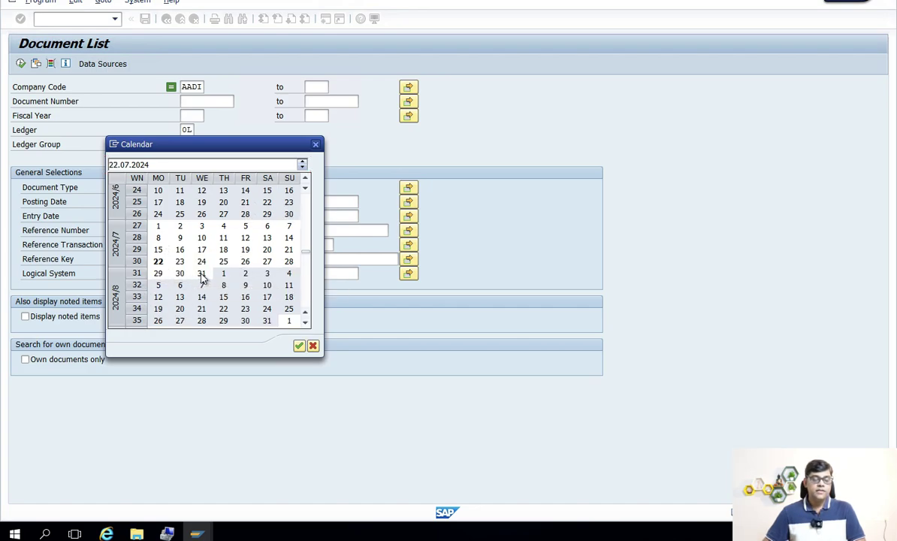
{"action": "double_click", "coordinate": [201, 273]}
{"action": "left_click", "coordinate": [21, 64]}
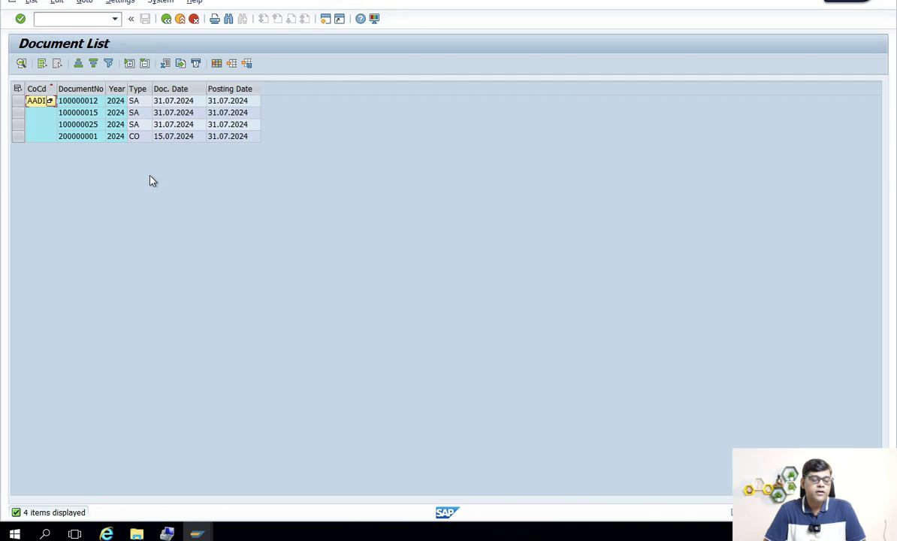
Open the first SA document in the list, display it in Local Currency and examine the Loan and Unrl Exch Loss amounts
{"action": "left_click", "coordinate": [84, 105]}
{"action": "double_click", "coordinate": [84, 105]}
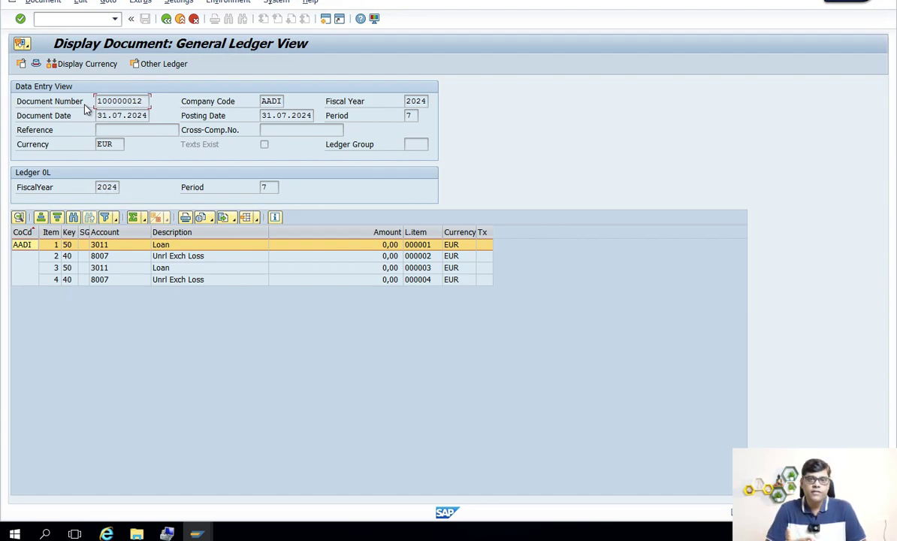
{"action": "left_click", "coordinate": [88, 63]}
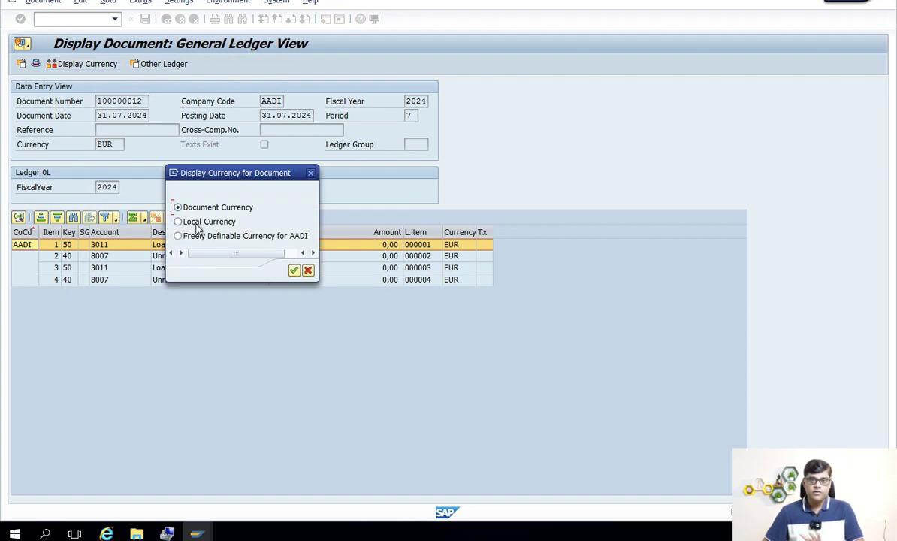
{"action": "left_click", "coordinate": [199, 221]}
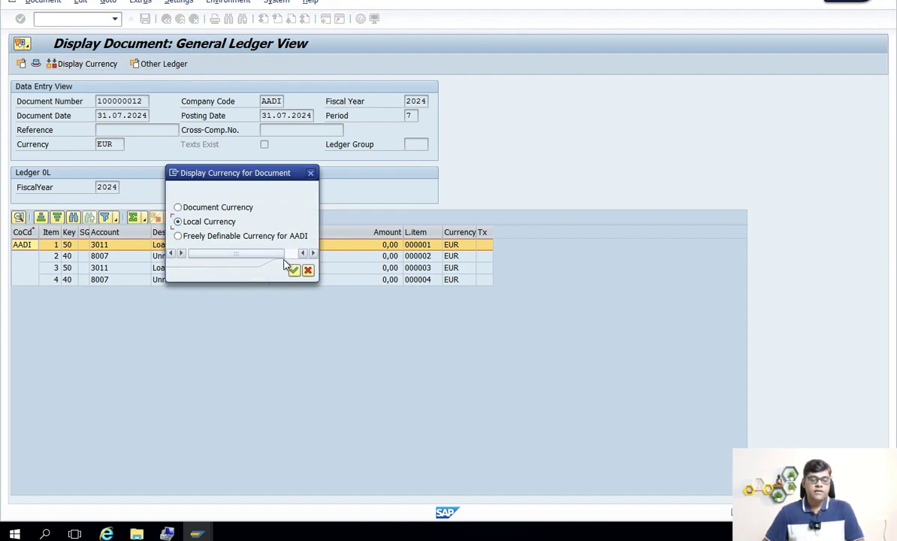
{"action": "left_click", "coordinate": [293, 269]}
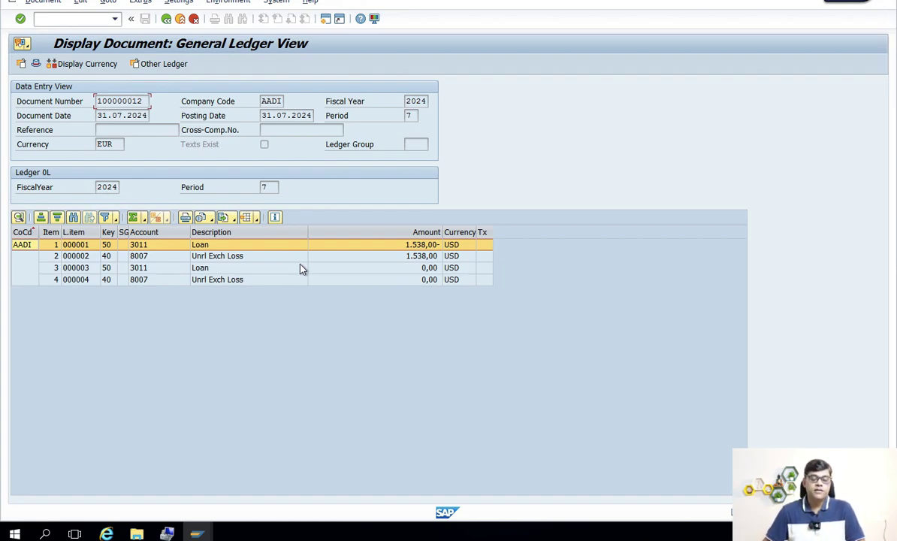
{"action": "left_click", "coordinate": [347, 257]}
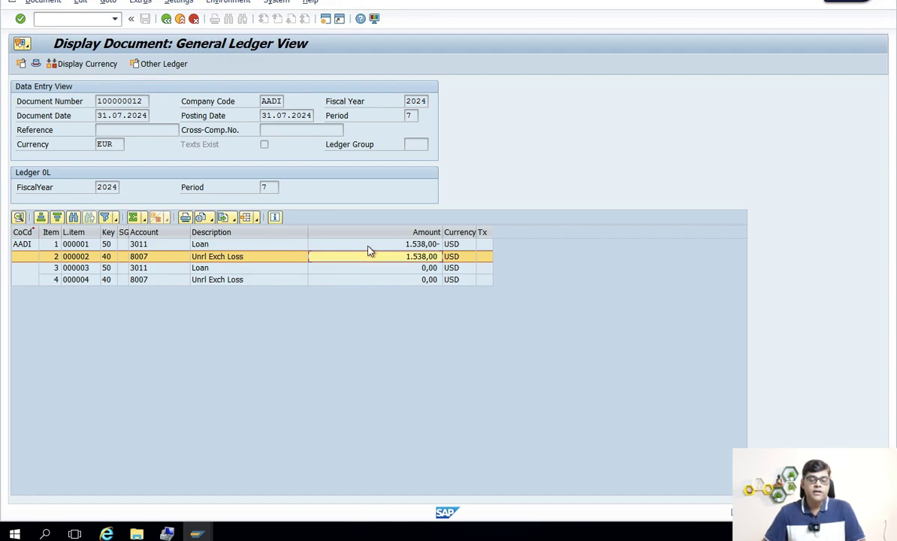
{"action": "left_click", "coordinate": [368, 246]}
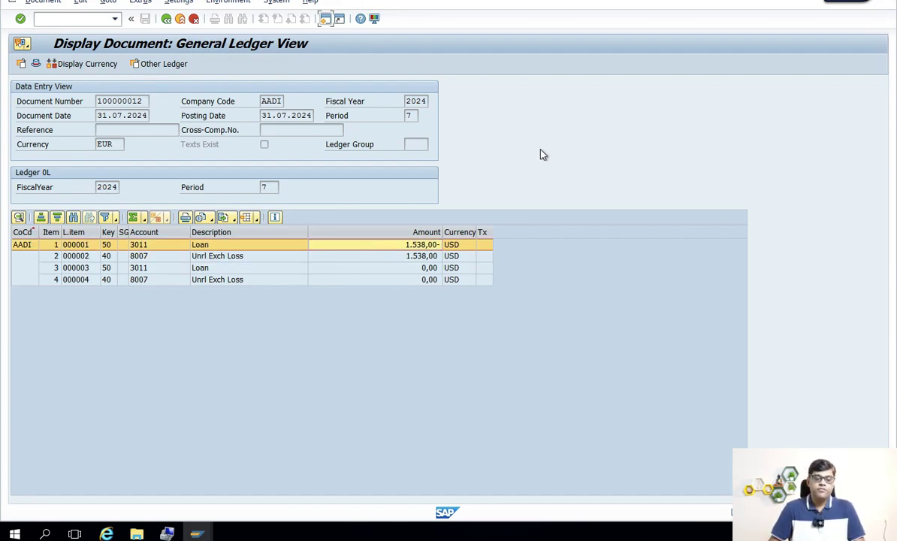
In a new SAP session, open transaction FAGLL03 and set the selection to G/L account 3011 with All Items
{"action": "type", "text": "fagll03"}
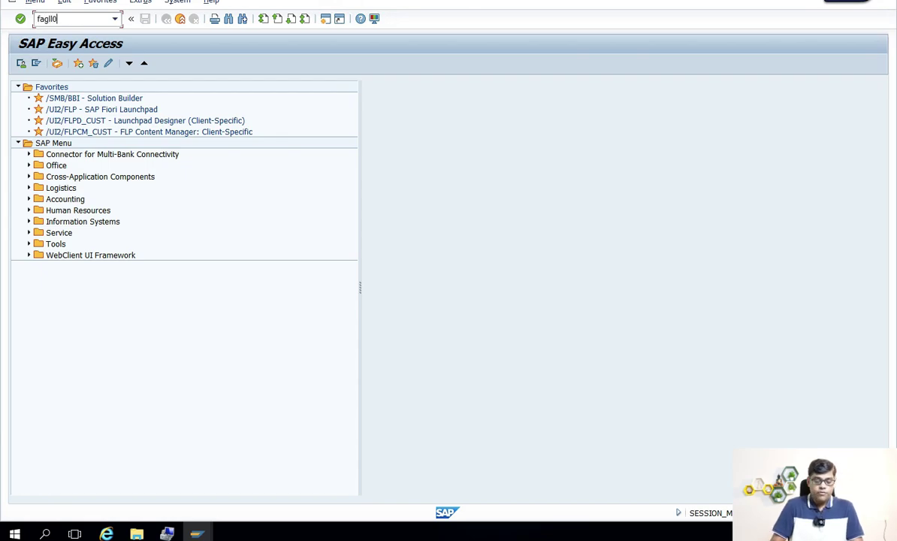
{"action": "key", "text": "Return"}
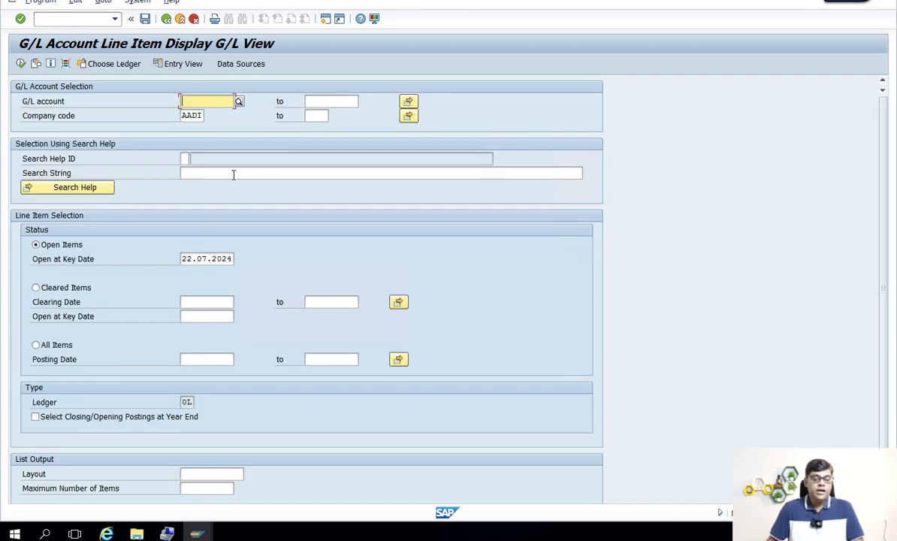
{"action": "left_click", "coordinate": [35, 345]}
{"action": "left_click", "coordinate": [196, 100]}
{"action": "type", "text": "3011"}
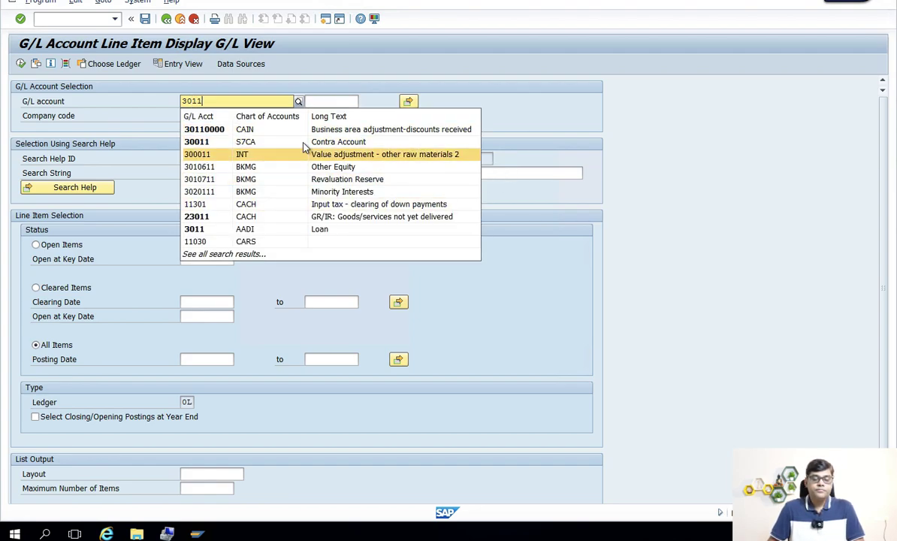
{"action": "left_click", "coordinate": [557, 154]}
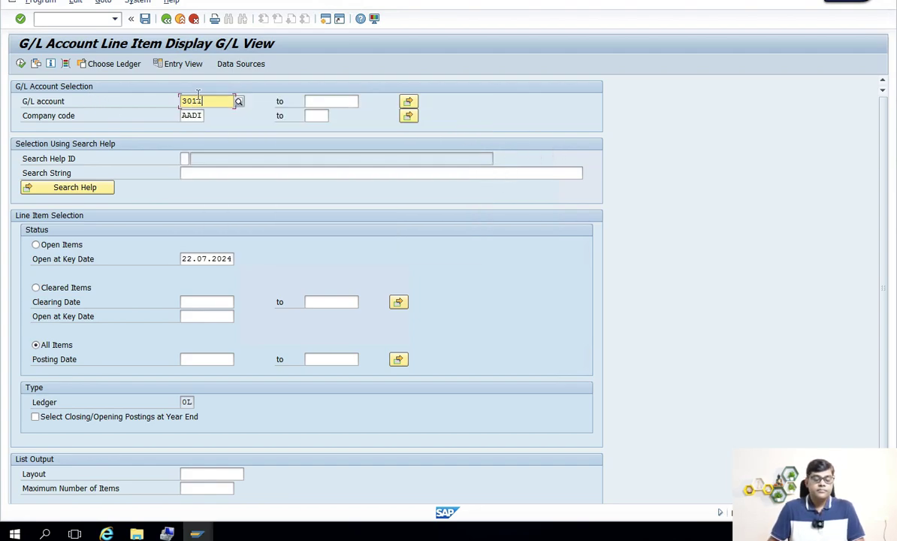
Compare with the open Loan document, run the line item display, and examine the LC Amount of the original and valuation postings
{"action": "mouse_move", "coordinate": [194, 530]}
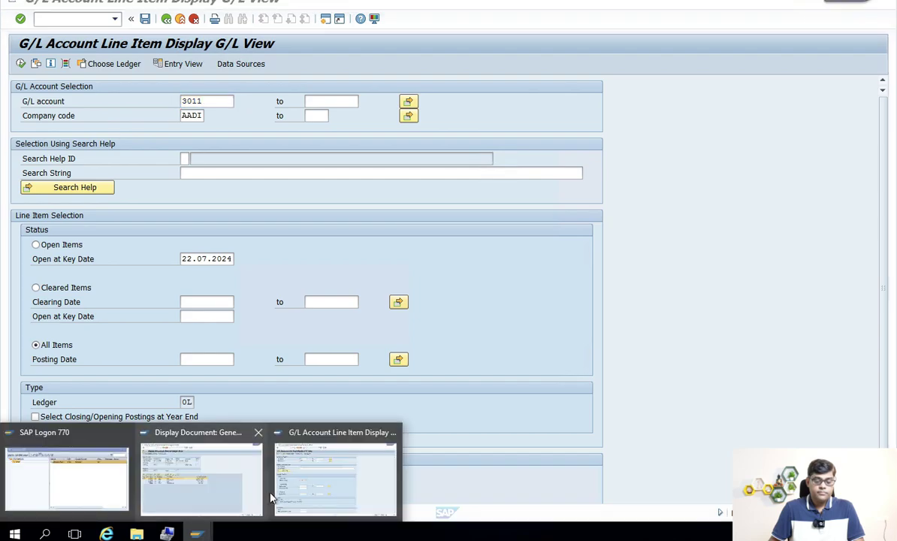
{"action": "left_click", "coordinate": [248, 464]}
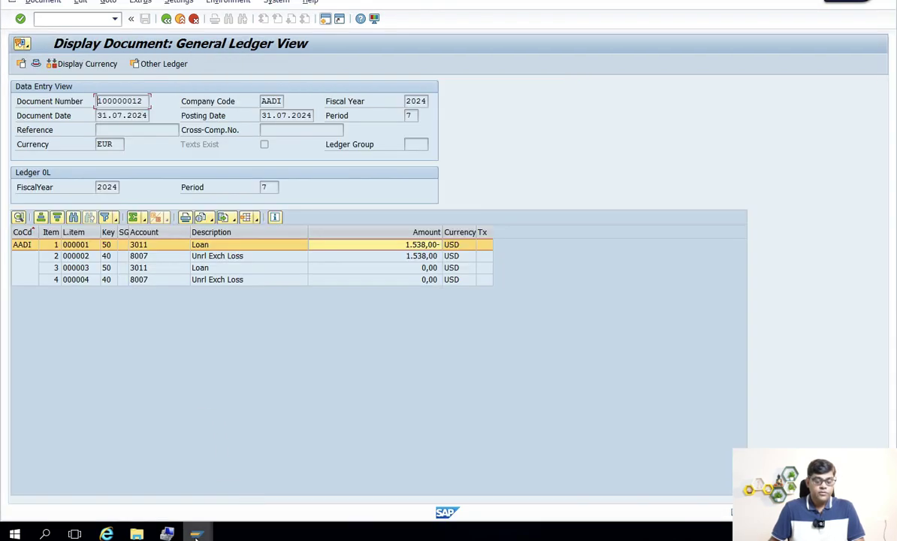
{"action": "left_click", "coordinate": [331, 481]}
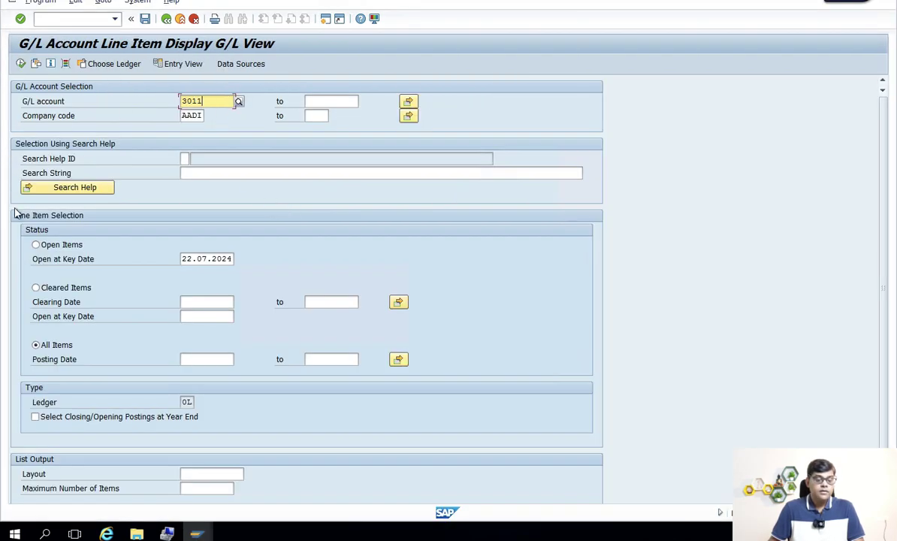
{"action": "left_click", "coordinate": [22, 63]}
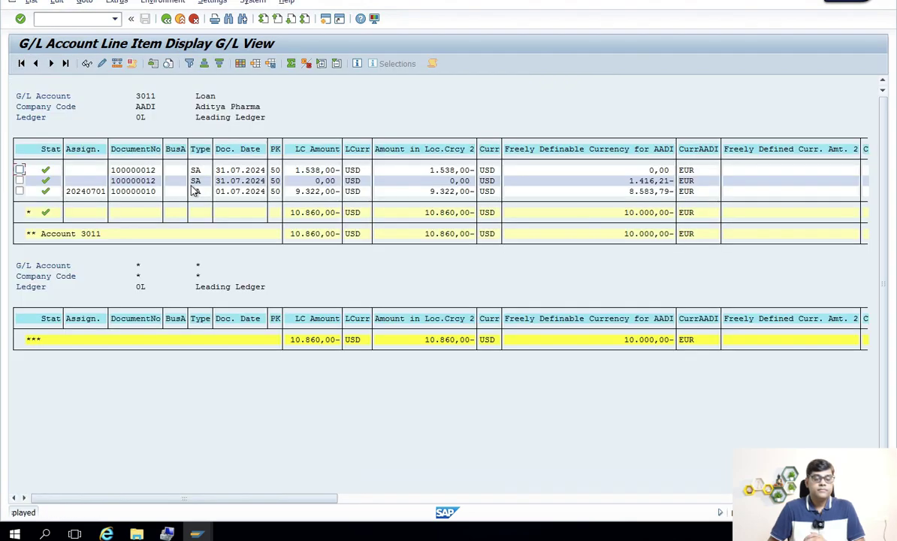
{"action": "left_click", "coordinate": [328, 193]}
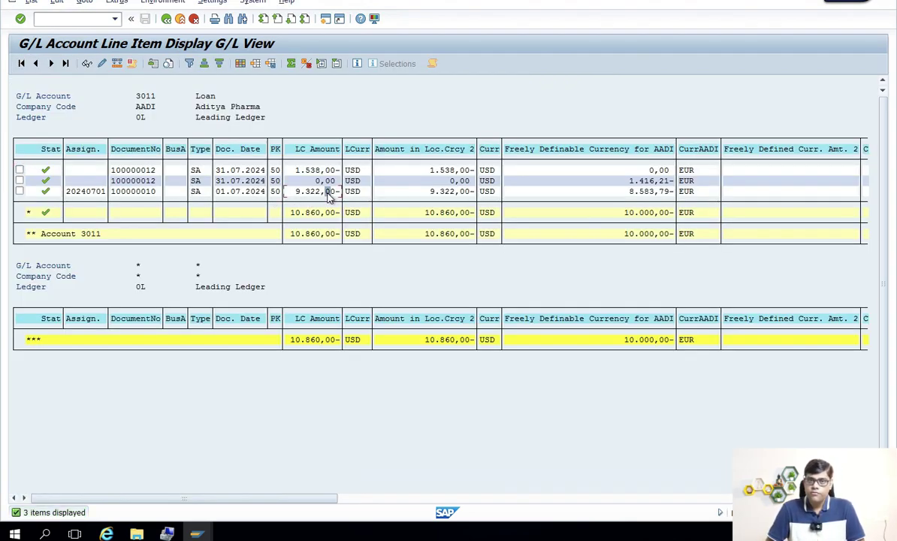
{"action": "left_click", "coordinate": [331, 172]}
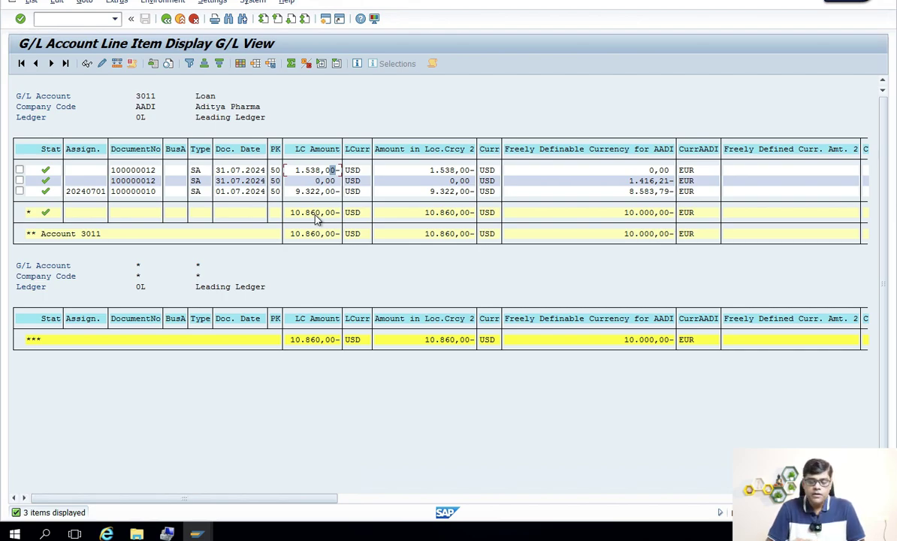
From the FB03 document list, open the second SA document in Local Currency and examine its Recon-Vendor and Unrl Exch Loss items
{"action": "mouse_move", "coordinate": [196, 532]}
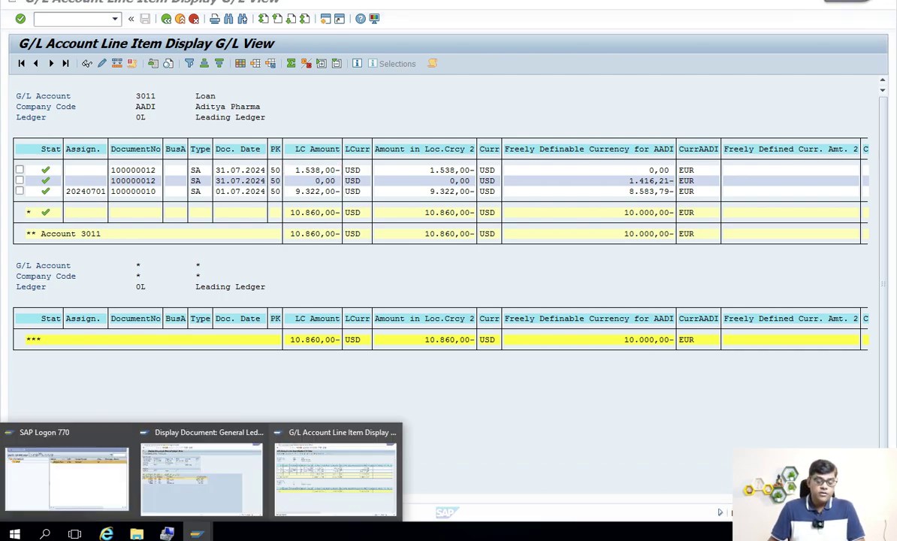
{"action": "left_click", "coordinate": [234, 485]}
{"action": "left_click", "coordinate": [166, 19]}
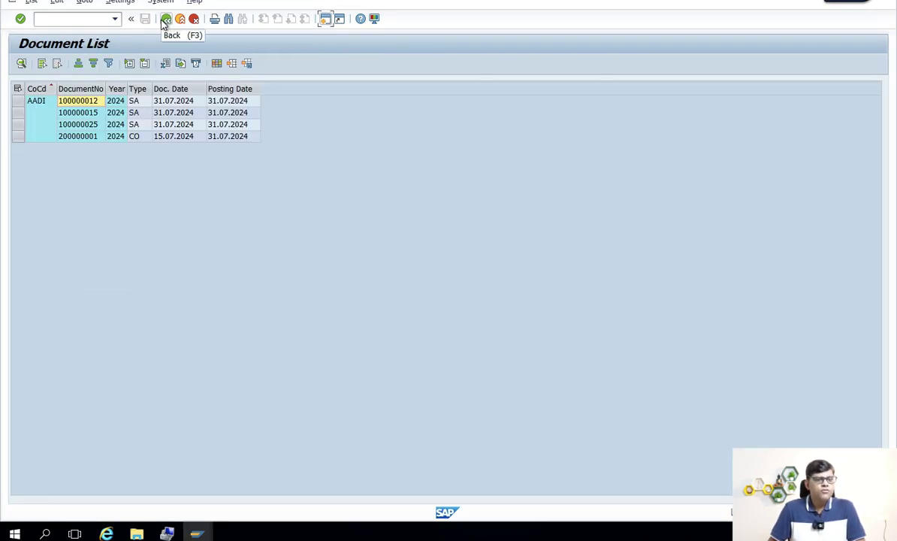
{"action": "double_click", "coordinate": [94, 111]}
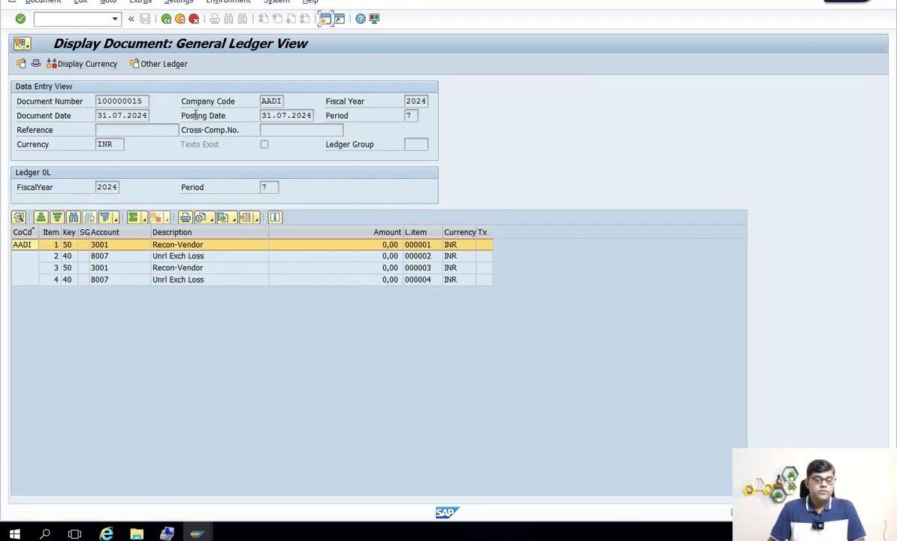
{"action": "left_click", "coordinate": [105, 64]}
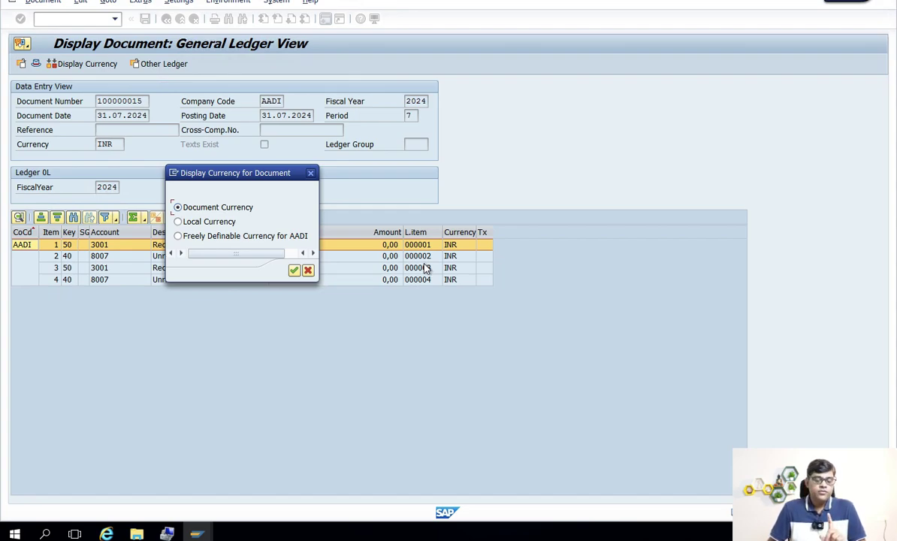
{"action": "left_click", "coordinate": [229, 222]}
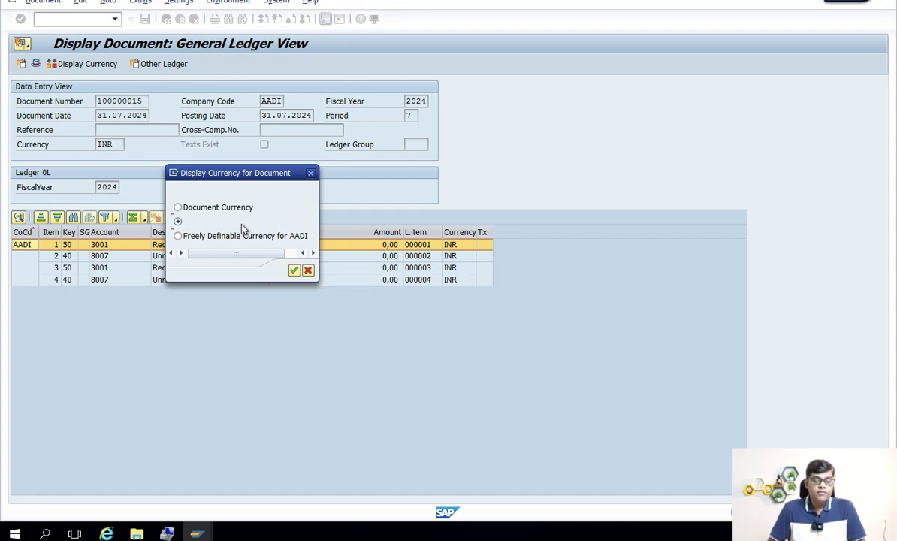
{"action": "left_click", "coordinate": [293, 272]}
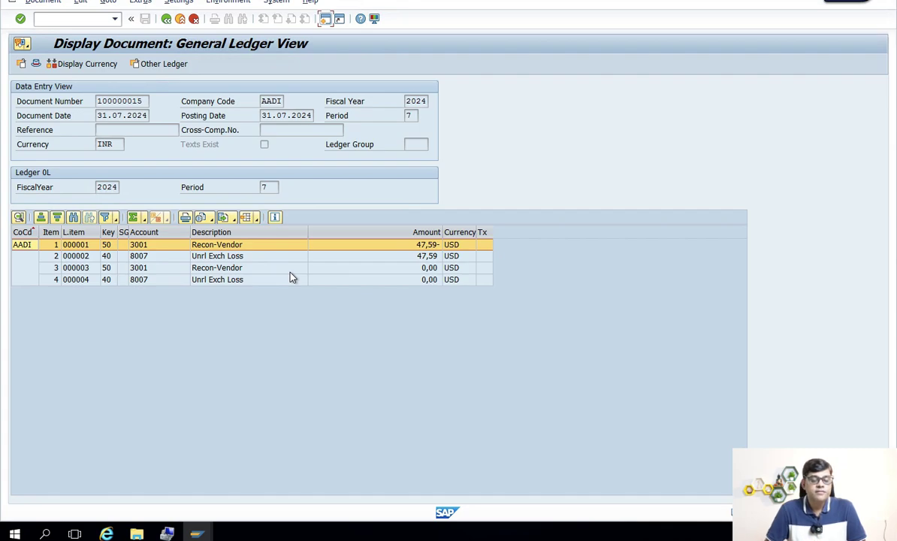
{"action": "left_click", "coordinate": [246, 260]}
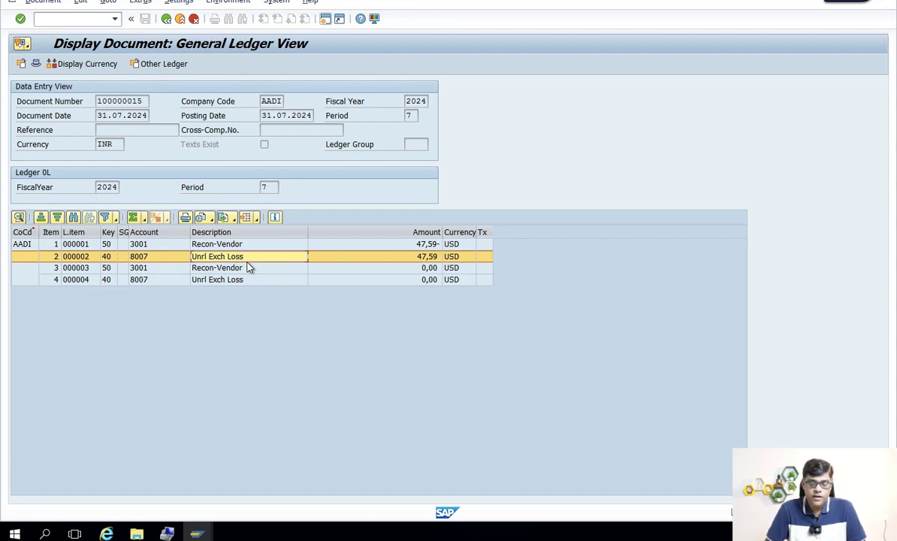
Return to the session showing the G/L line items of the Loan account
{"action": "mouse_move", "coordinate": [196, 533]}
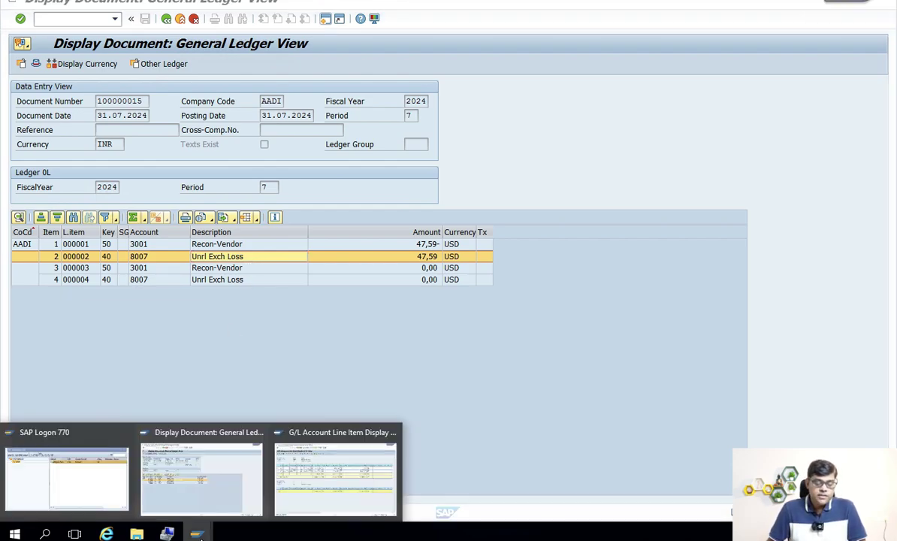
{"action": "left_click", "coordinate": [321, 493]}
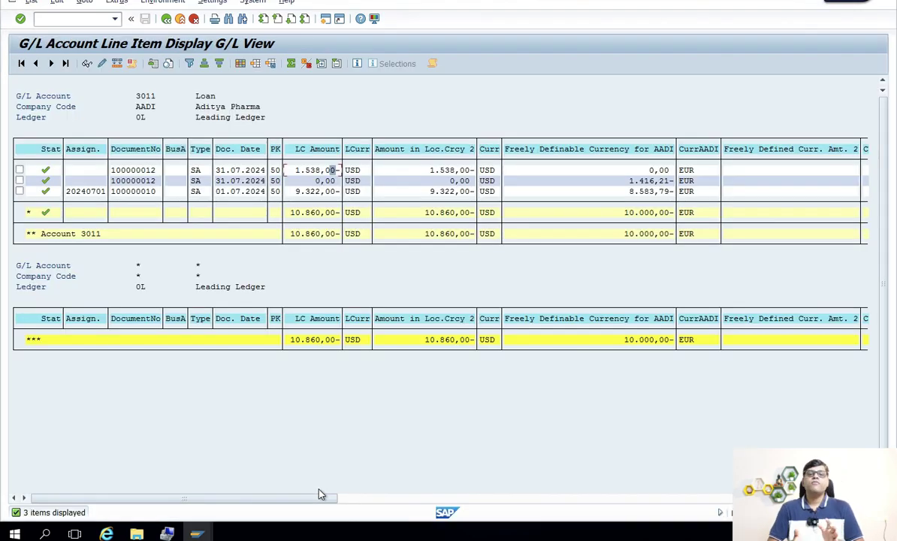